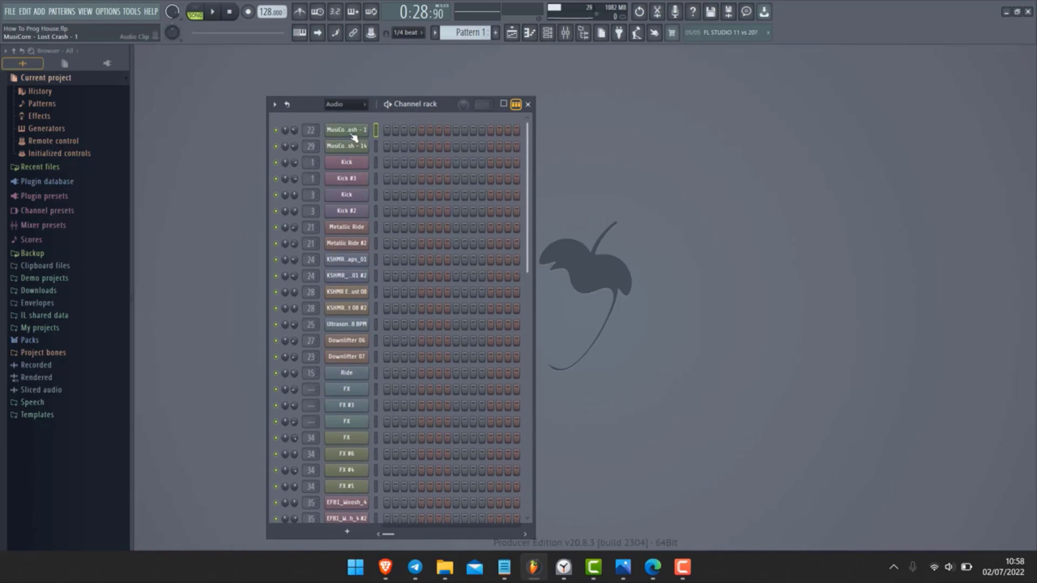
# Select all channels in the Audio filter group of the channel rack and delete them
pyautogui.rightClick(354, 138)
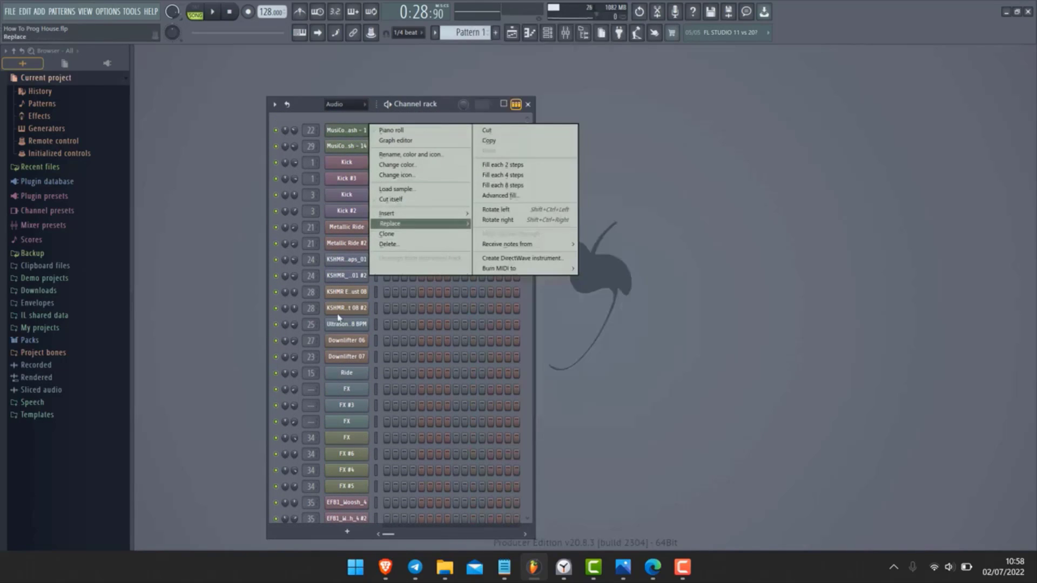
pyautogui.click(375, 311)
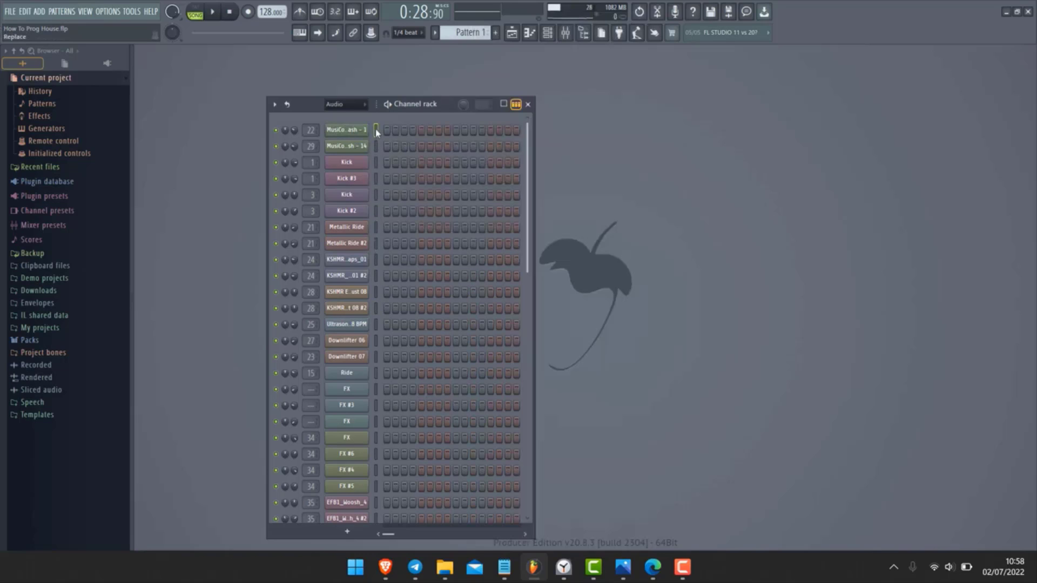
pyautogui.hotkey('ctrl', 'a')
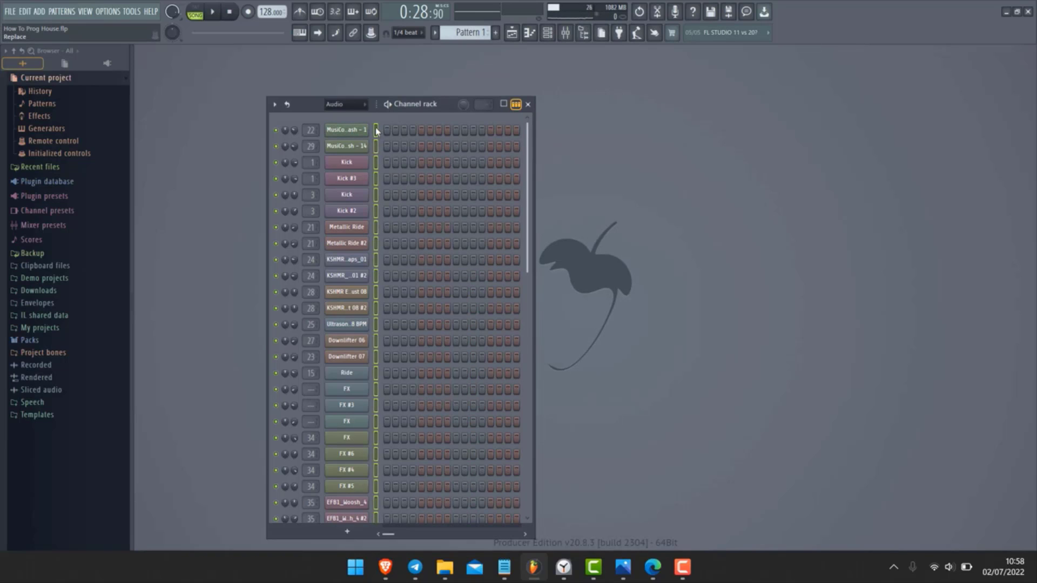
pyautogui.scroll(-3, 381, 178)
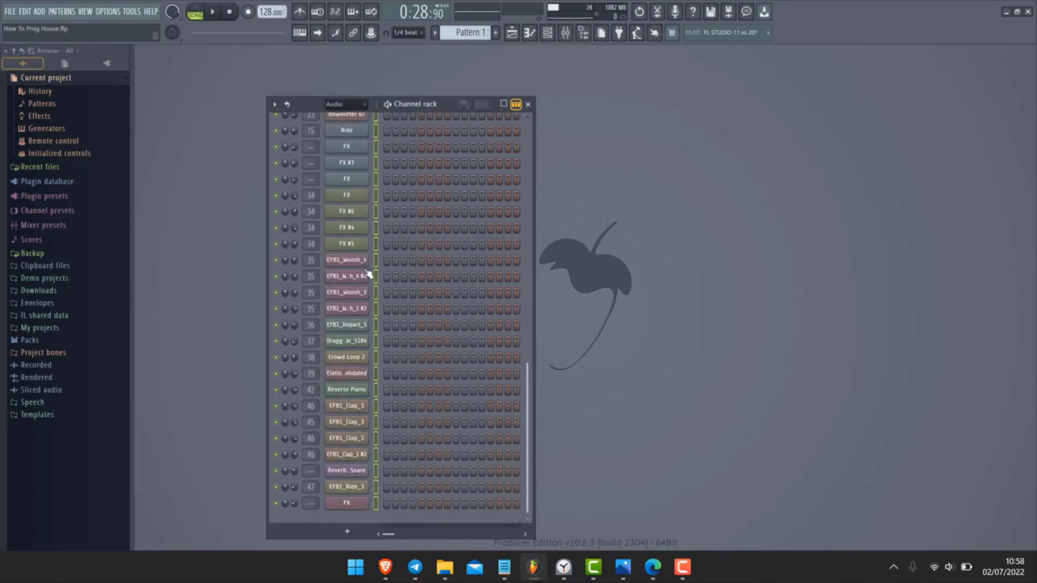
pyautogui.click(274, 105)
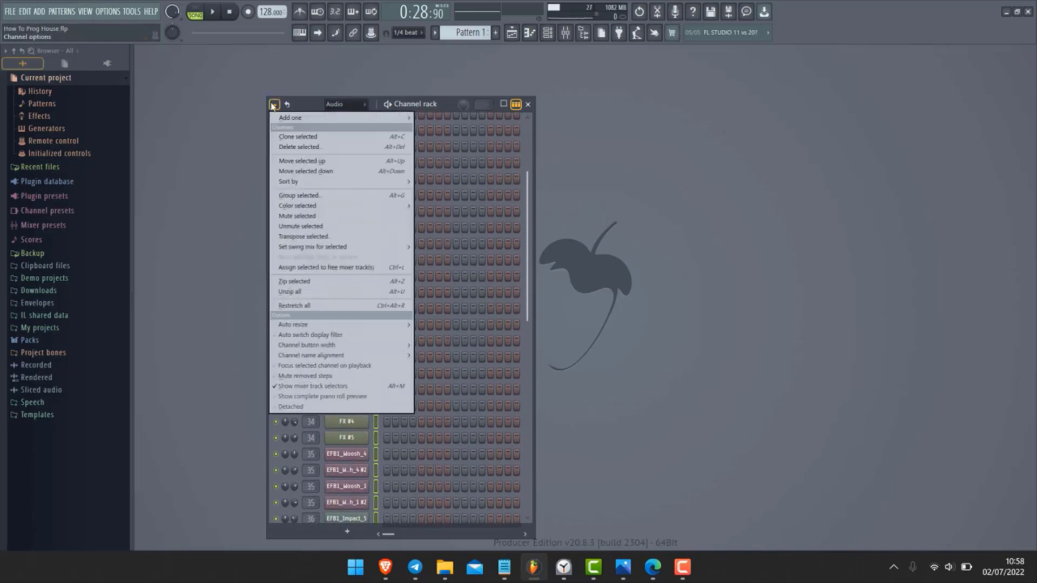
pyautogui.click(316, 147)
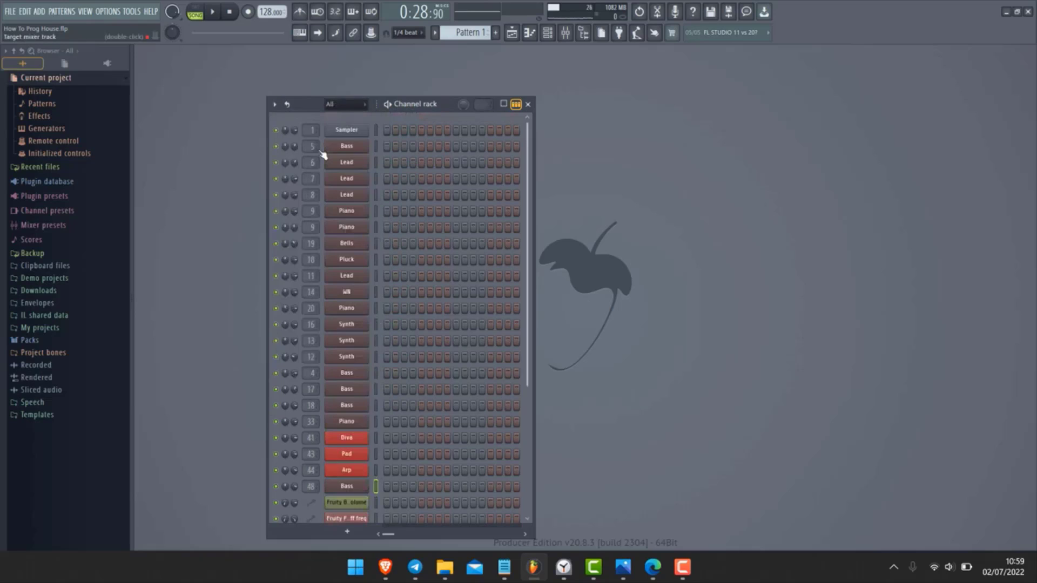
# Select every remaining channel in the All filter group of the channel rack and delete them
pyautogui.scroll(-4, 371, 211)
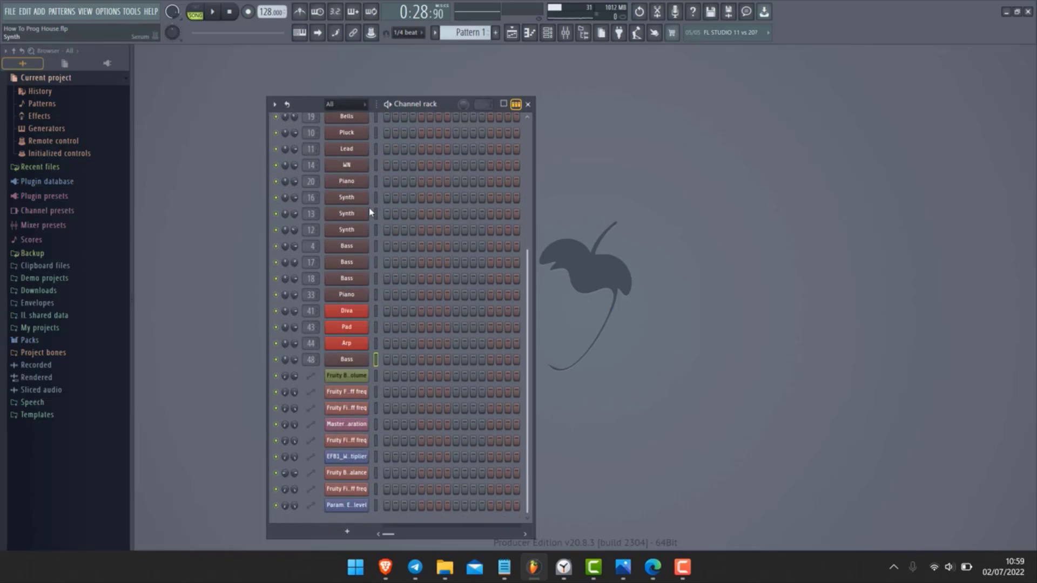
pyautogui.scroll(4, 370, 212)
pyautogui.scroll(-4, 389, 416)
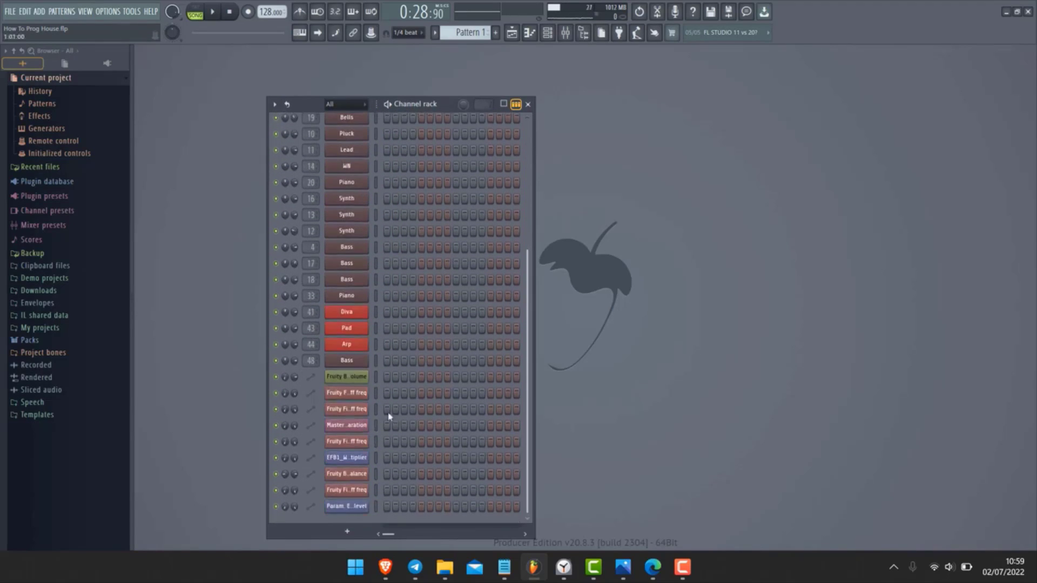
pyautogui.scroll(4, 358, 229)
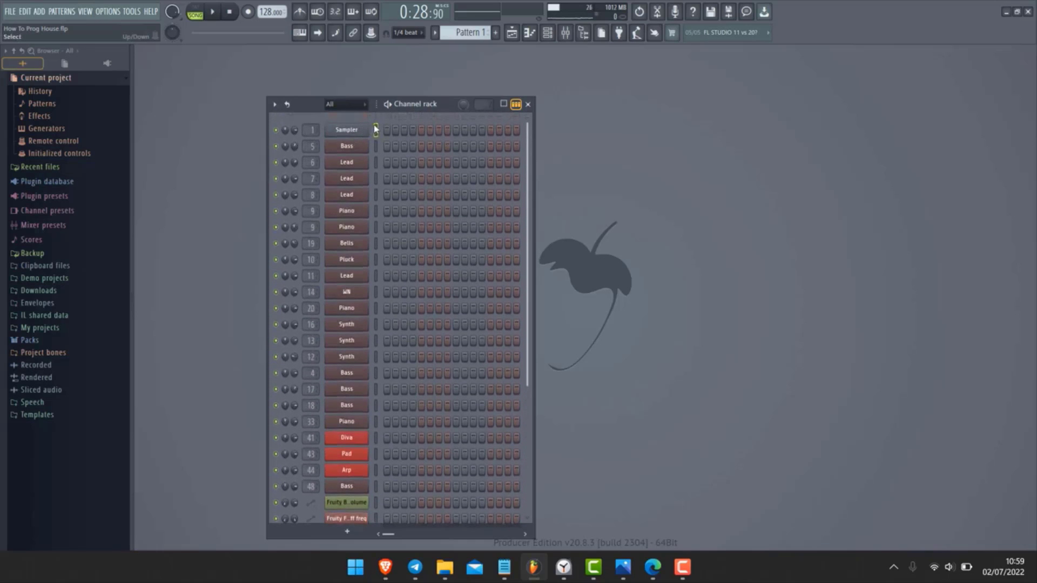
pyautogui.hotkey('ctrl', 'a')
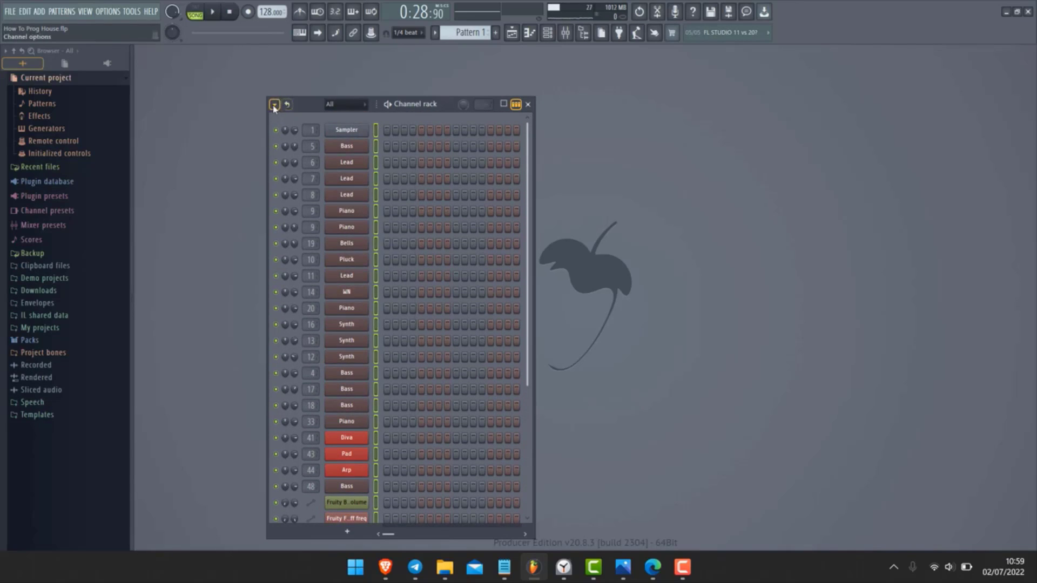
pyautogui.click(275, 104)
pyautogui.click(310, 147)
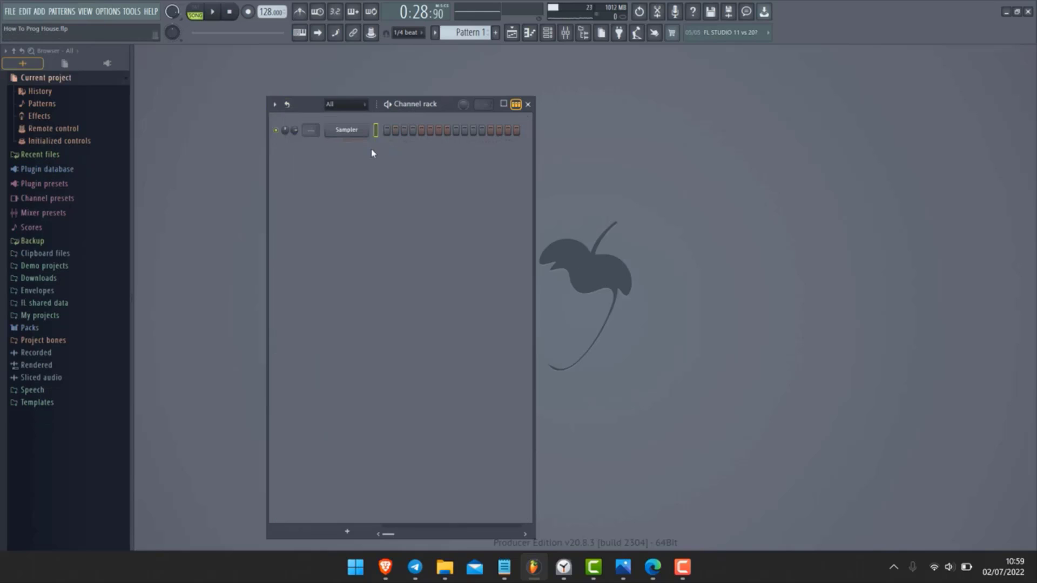
pyautogui.click(275, 105)
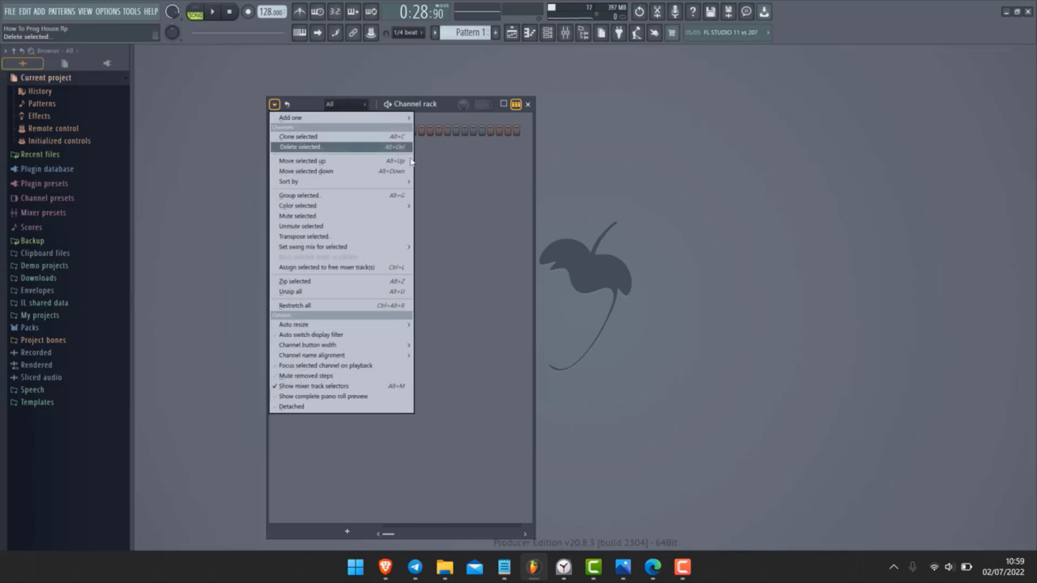
pyautogui.click(503, 197)
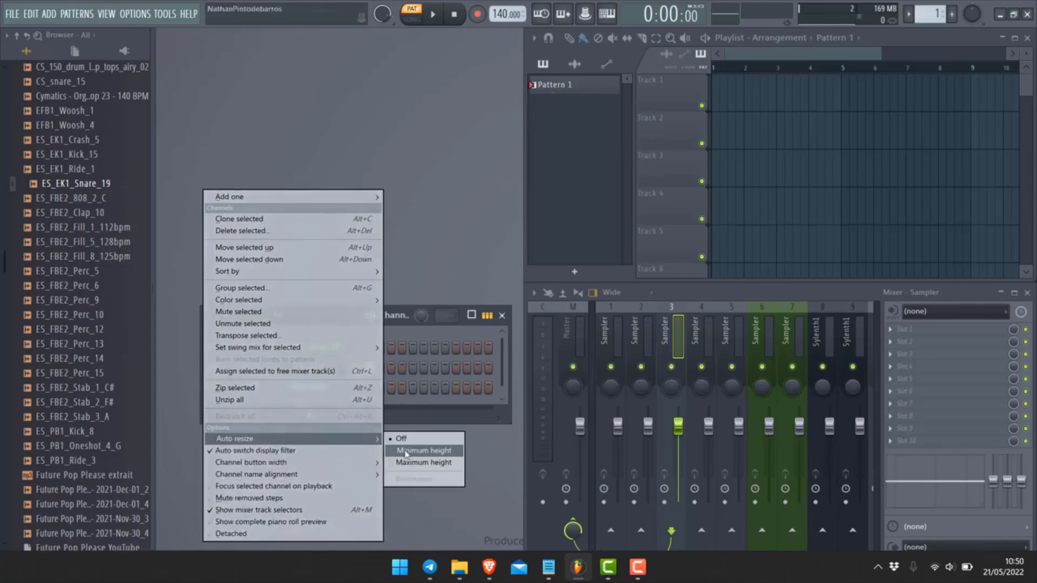
# Set the channel rack's auto resize to Off and stretch the rack slightly taller
pyautogui.click(401, 440)
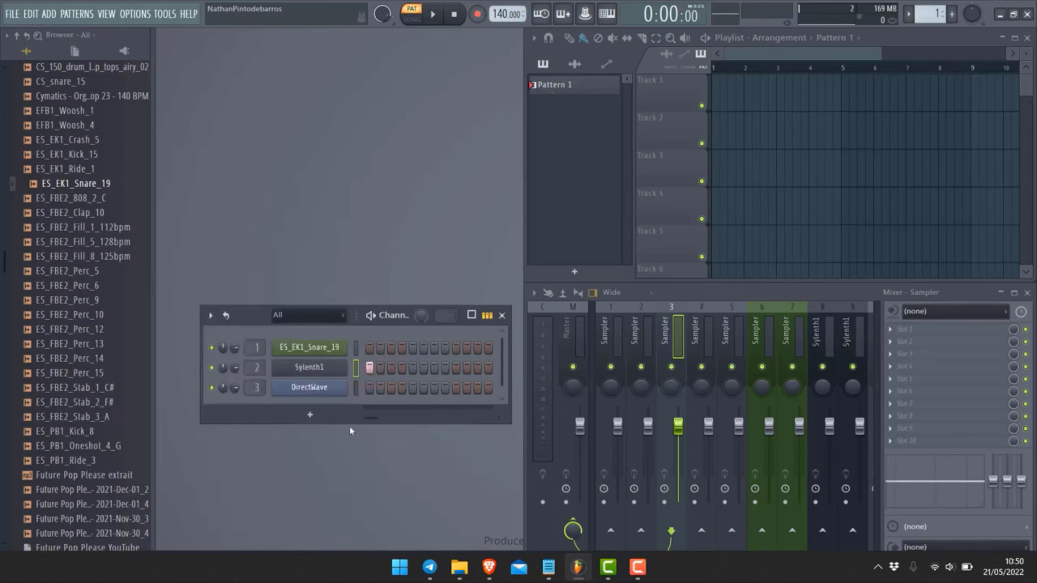
pyautogui.moveTo(341, 423)
pyautogui.mouseDown()
pyautogui.moveTo(340, 346)
pyautogui.moveTo(338, 492)
pyautogui.moveTo(339, 443)
pyautogui.mouseUp()
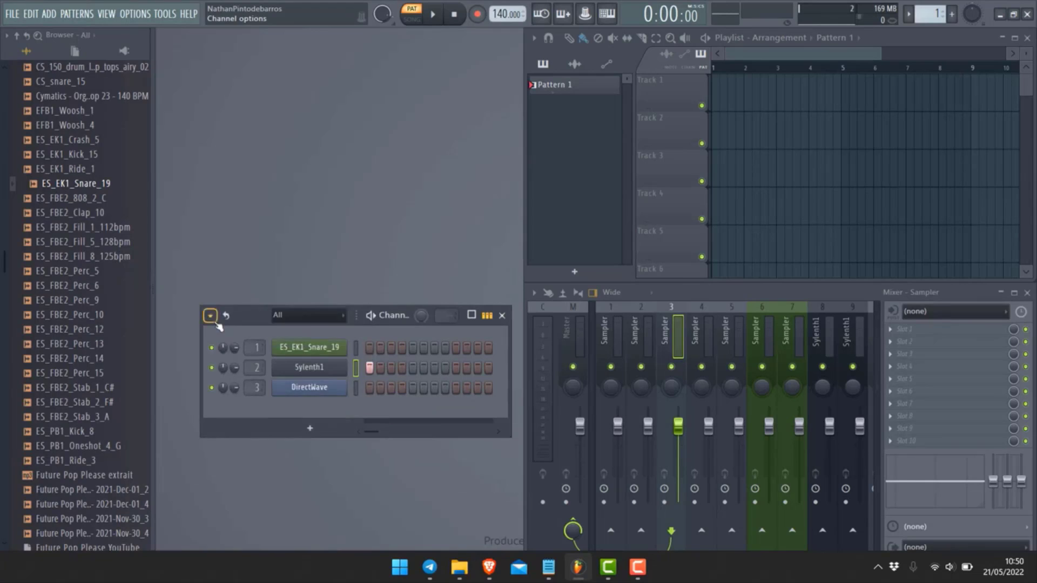
# Set the channel rack's auto resize to Minimum height and try to stretch the rack taller
pyautogui.click(209, 315)
pyautogui.moveTo(238, 438)
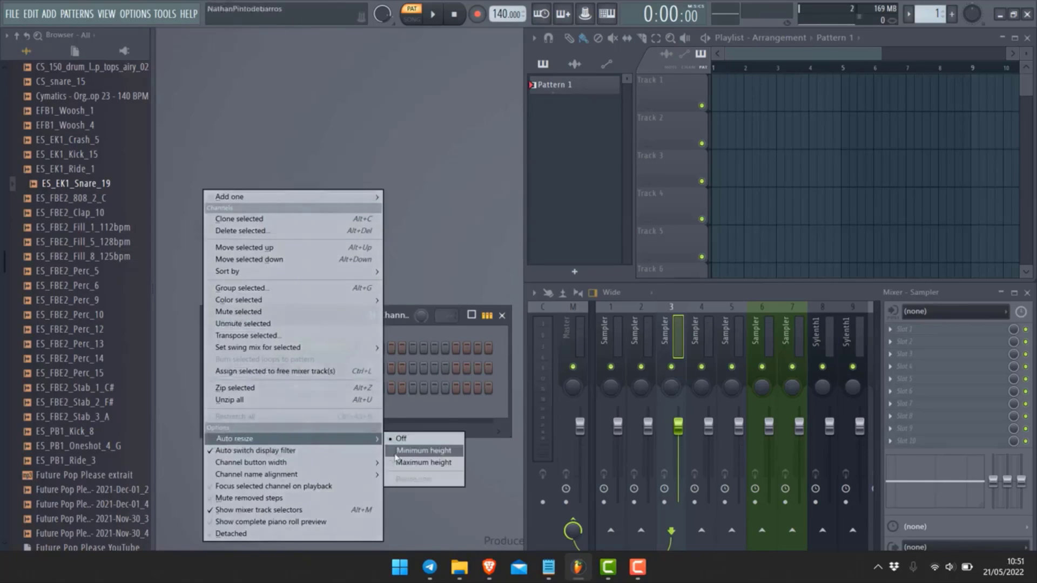
pyautogui.click(419, 451)
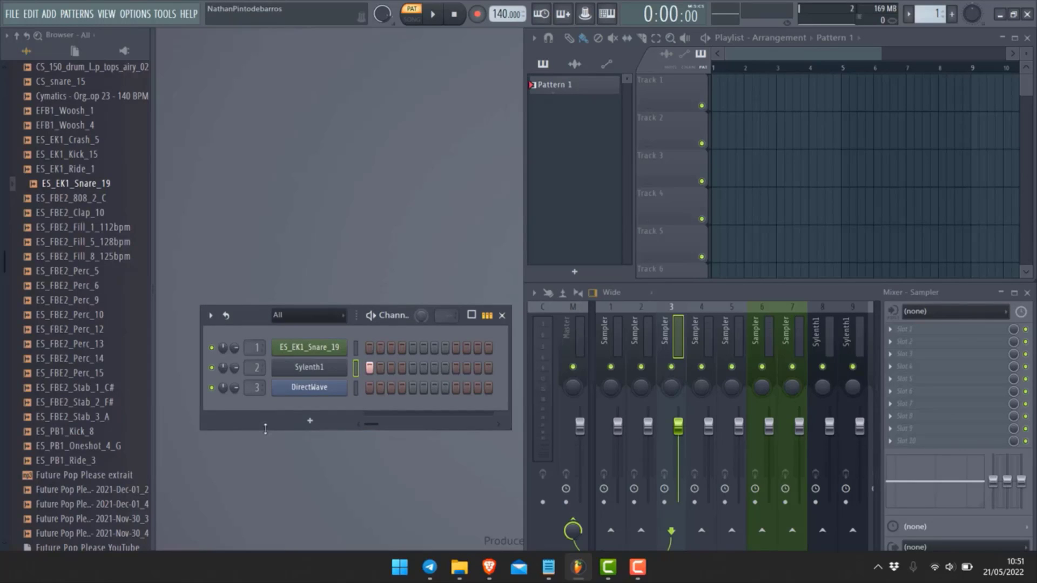
pyautogui.moveTo(266, 430); pyautogui.dragTo(275, 518)
# Add a Fruit Kick channel, closing its plugin window, and try to stretch the channel rack taller
pyautogui.click(310, 421)
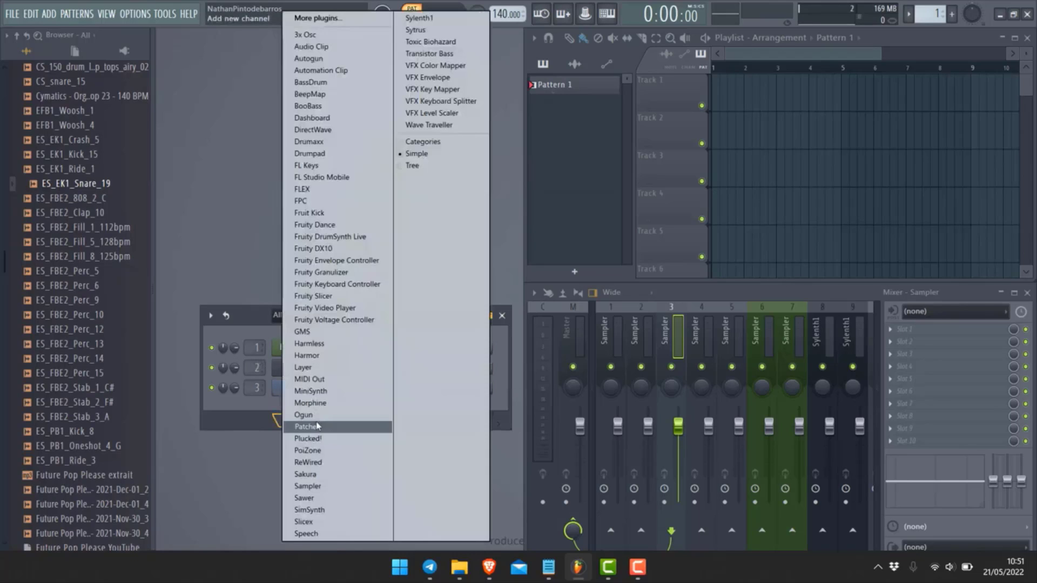
pyautogui.click(326, 213)
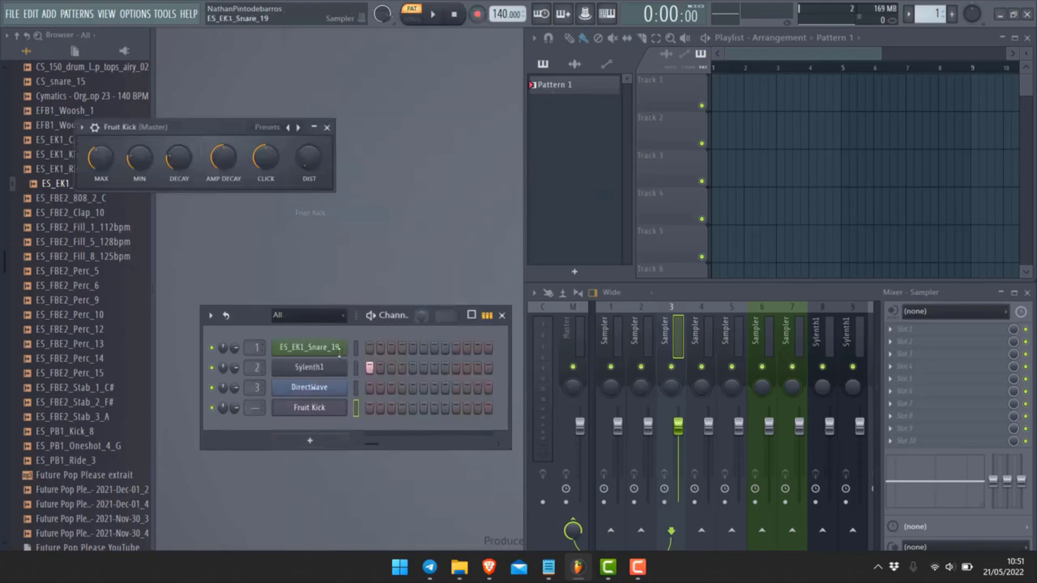
pyautogui.click(328, 128)
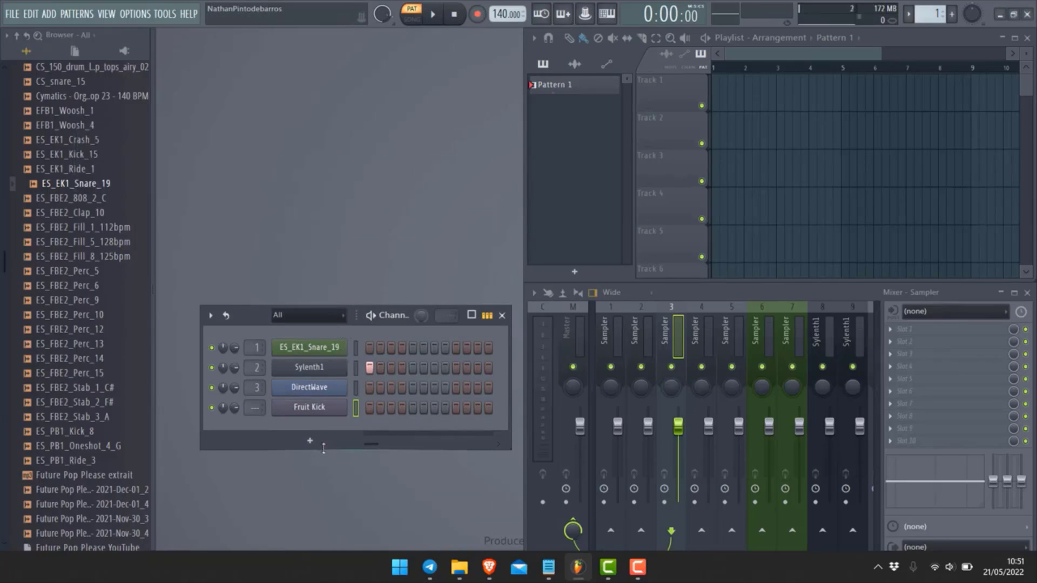
pyautogui.moveTo(323, 448); pyautogui.dragTo(368, 517)
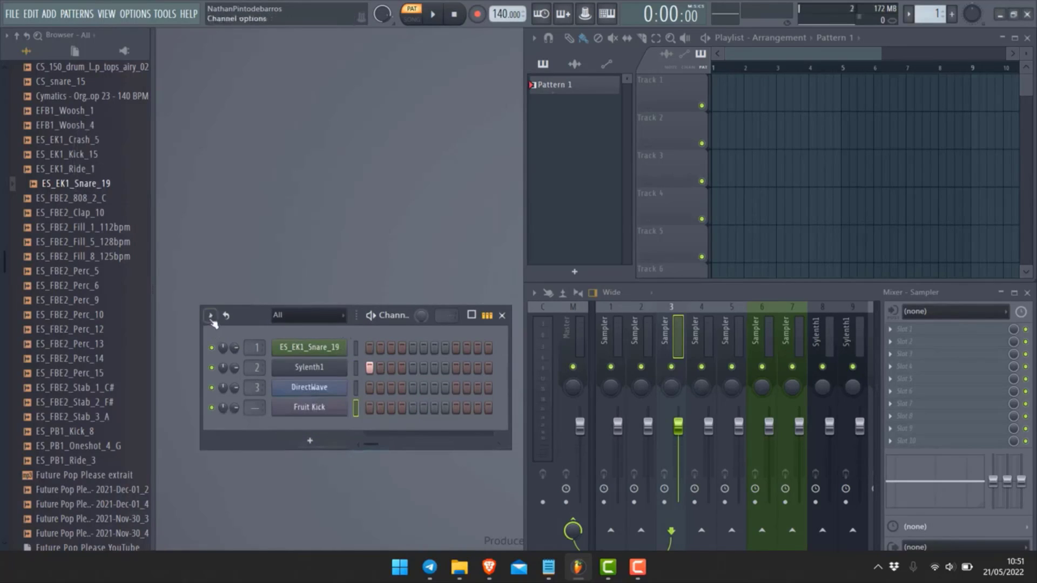
# Set the channel rack's auto resize to Maximum height and move the rack up and back down
pyautogui.click(211, 318)
pyautogui.moveTo(324, 438)
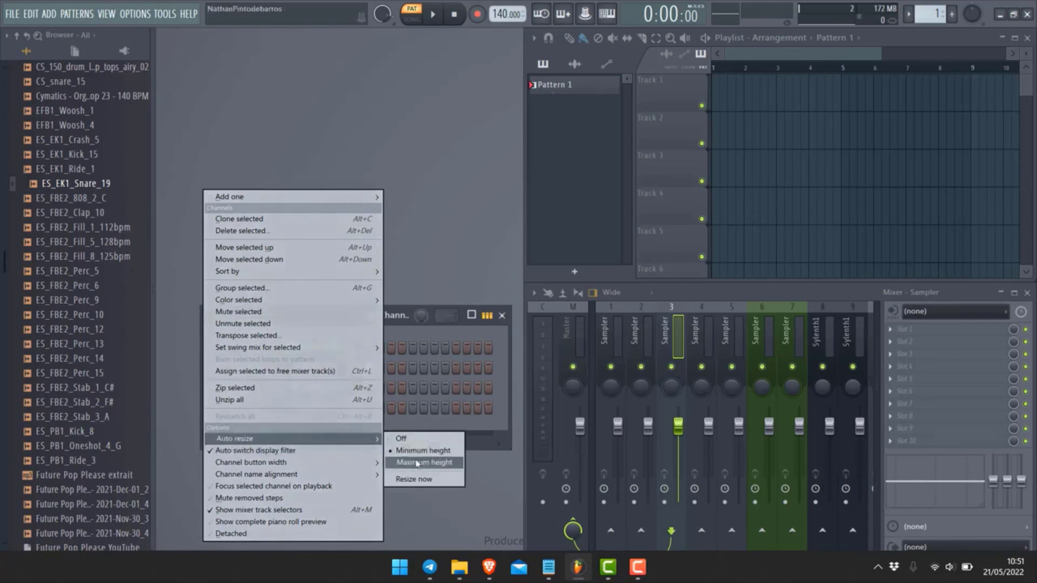
pyautogui.click(417, 464)
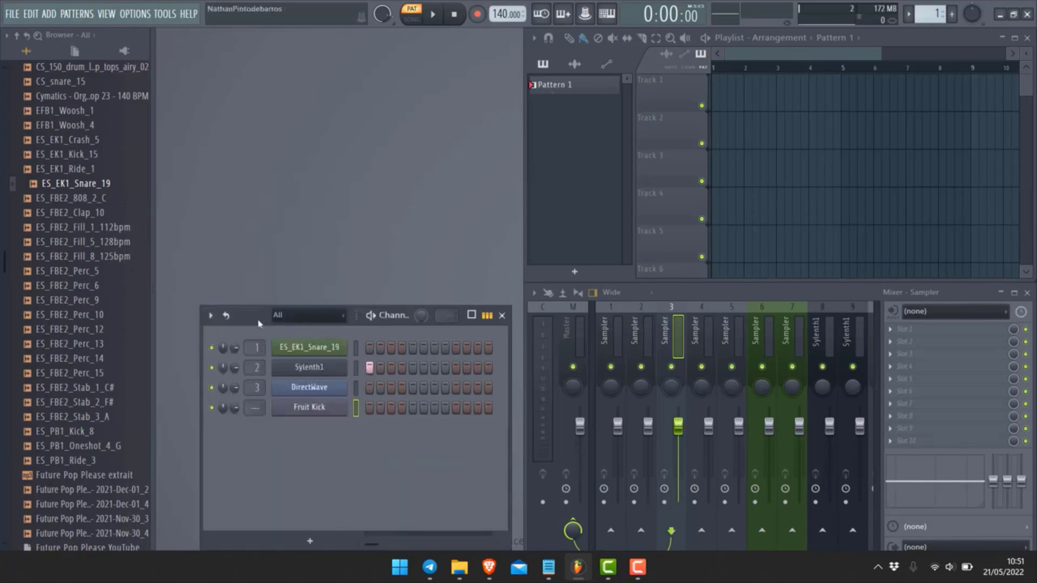
pyautogui.moveTo(257, 318); pyautogui.dragTo(278, 51)
pyautogui.moveTo(291, 282); pyautogui.dragTo(250, 387)
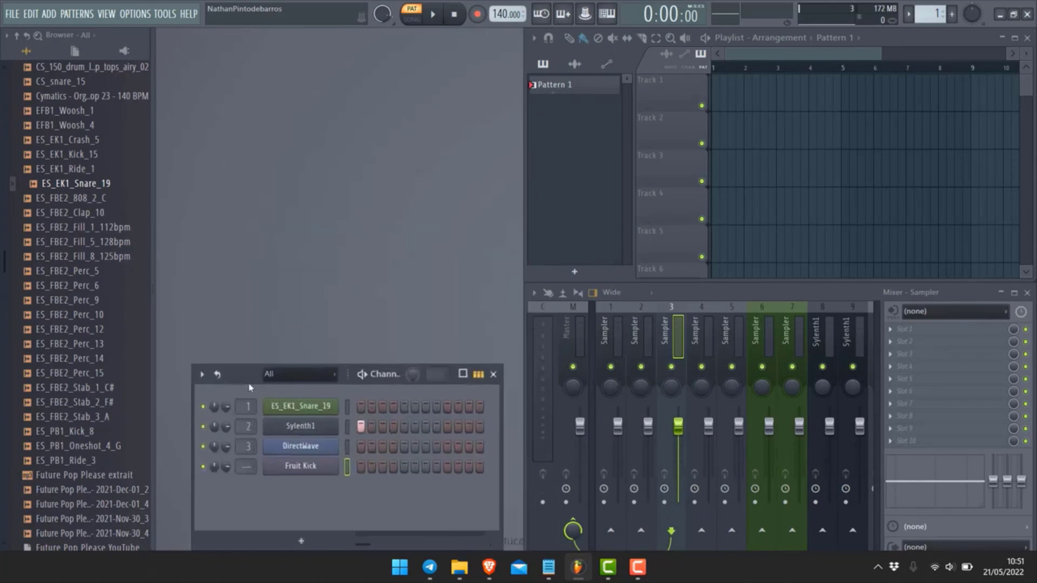
# Apply Resize now to the channel rack, move the rack higher, and apply Resize now again
pyautogui.click(202, 374)
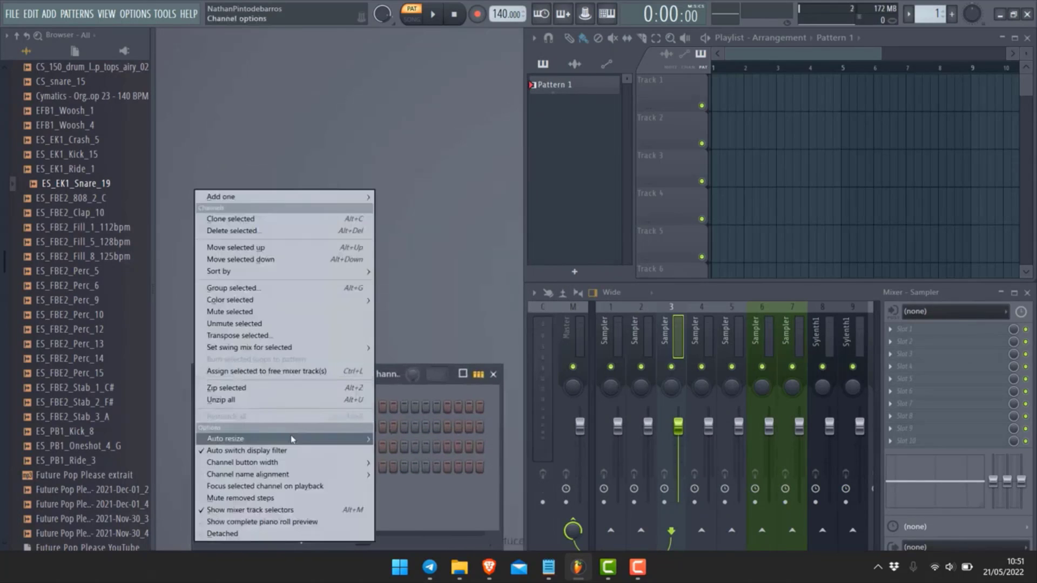
pyautogui.moveTo(346, 438)
pyautogui.click(405, 479)
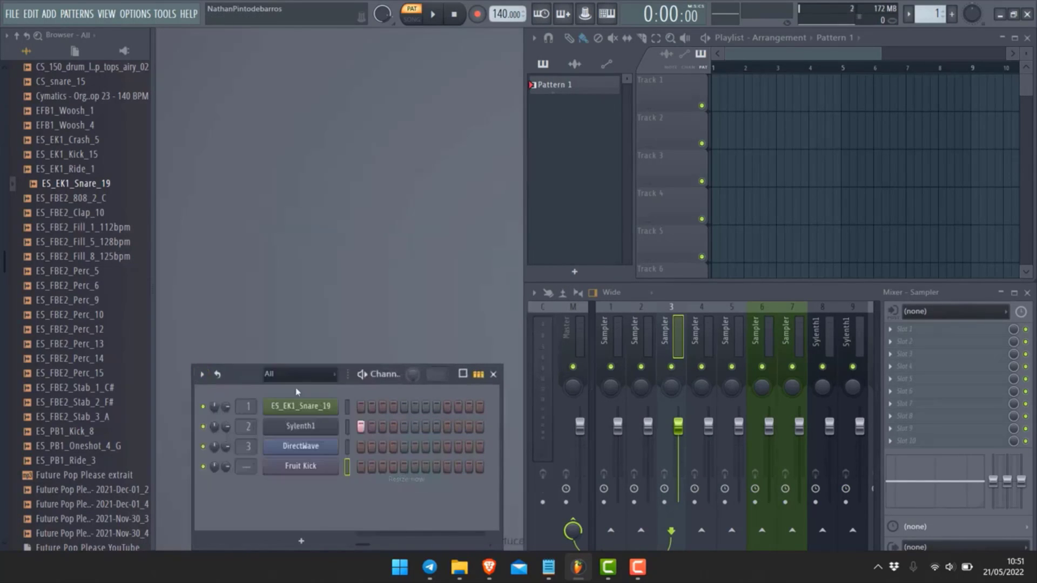
pyautogui.moveTo(249, 373); pyautogui.dragTo(257, 310)
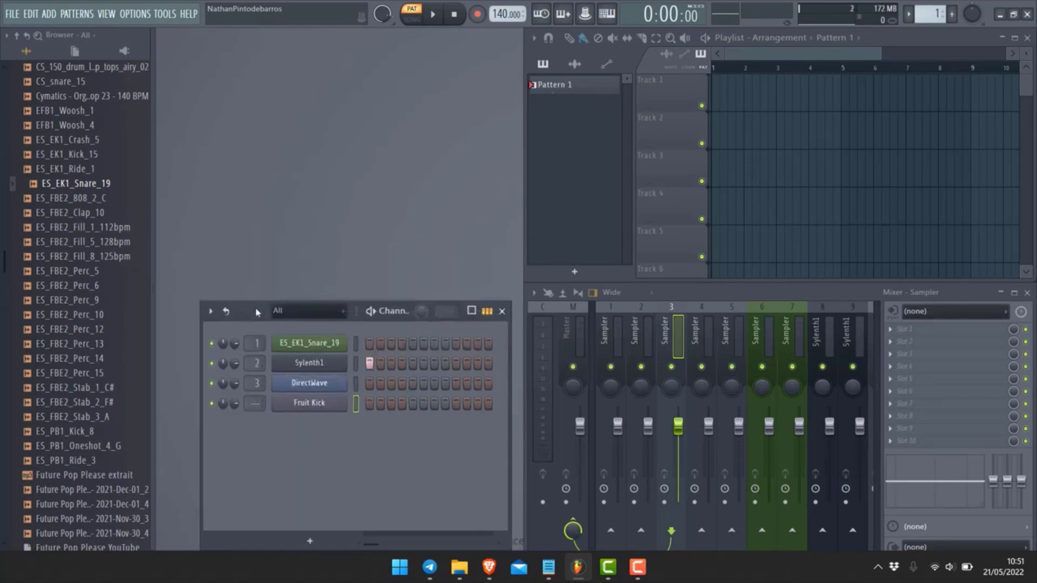
pyautogui.click(211, 311)
pyautogui.moveTo(324, 439)
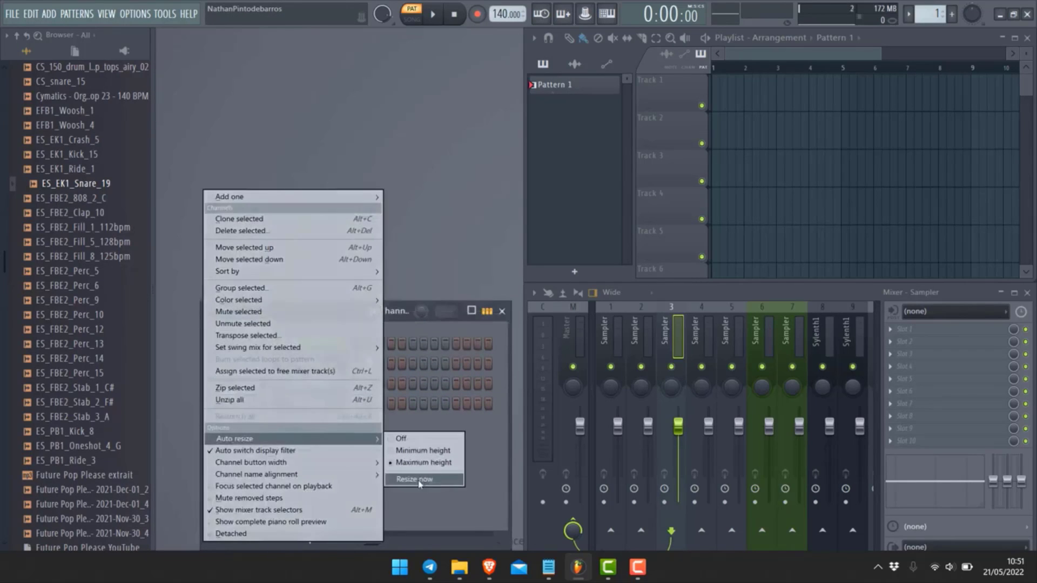
pyautogui.click(410, 480)
# Turn off the channel rack's auto resize, then move the rack higher and shorten it to just below the Fruit Kick channel
pyautogui.click(211, 311)
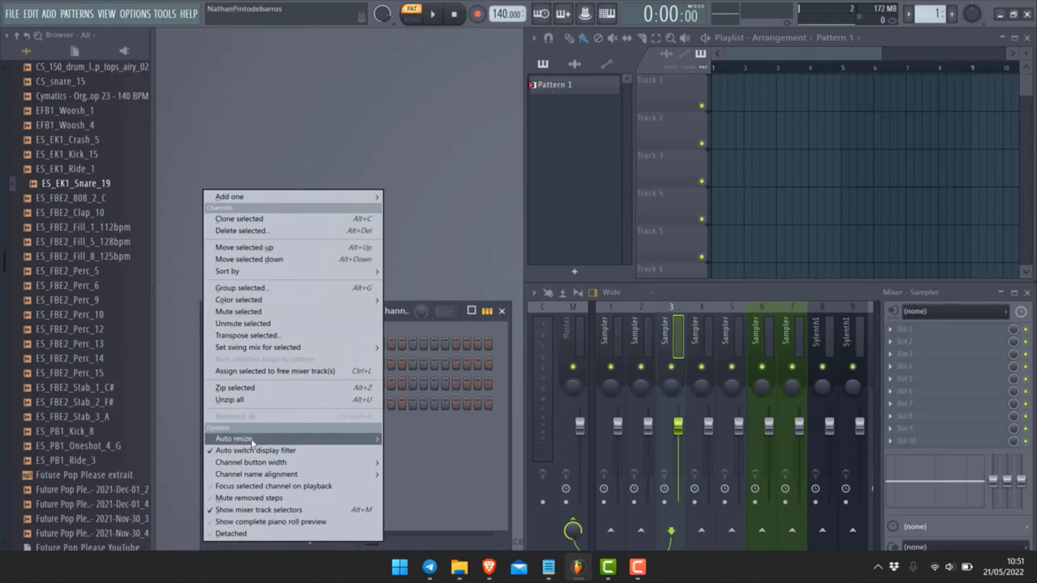
pyautogui.moveTo(324, 438)
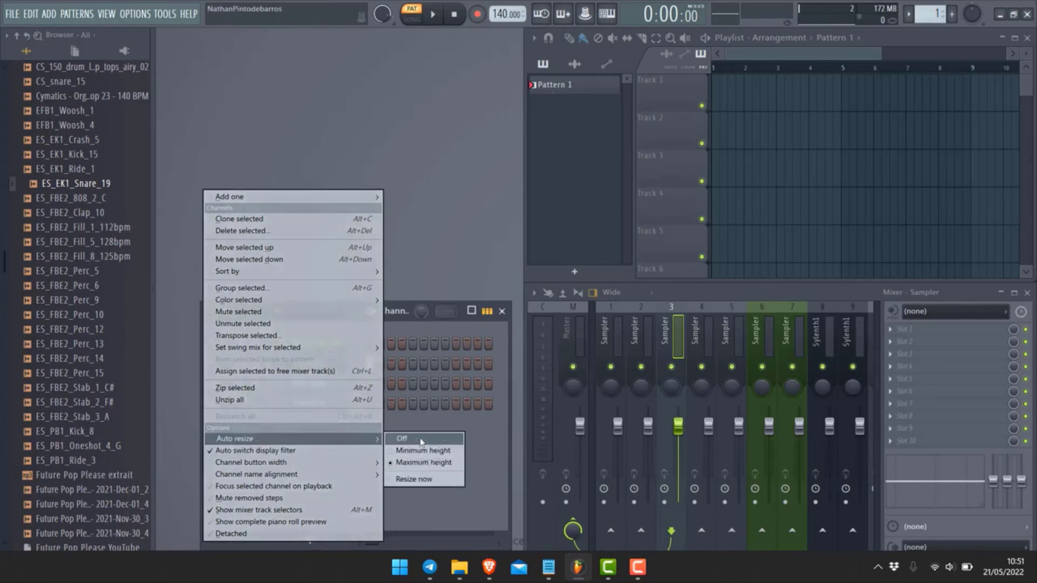
pyautogui.click(402, 438)
pyautogui.moveTo(260, 313); pyautogui.dragTo(248, 233)
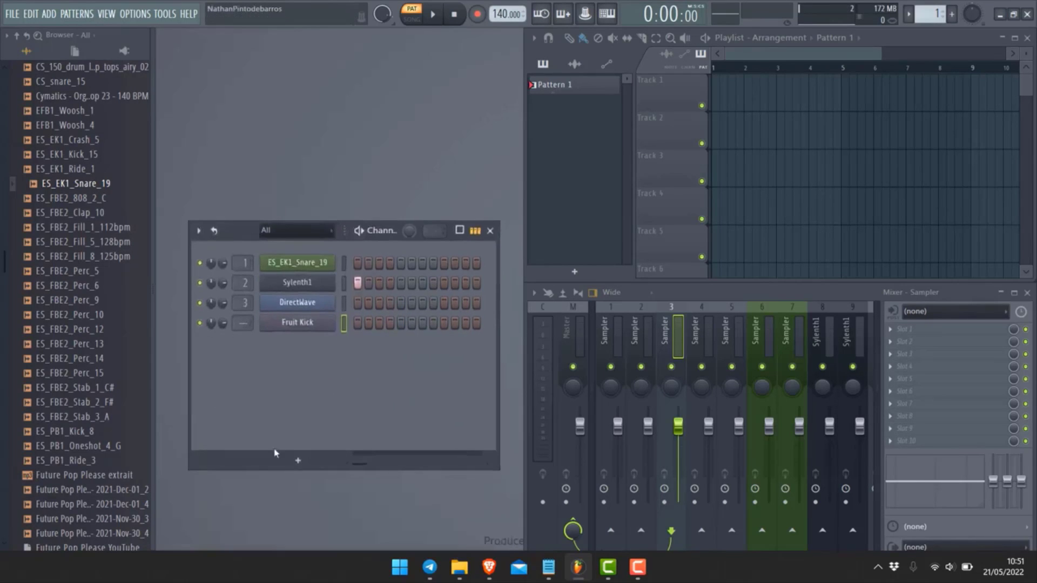
pyautogui.moveTo(244, 470); pyautogui.dragTo(244, 377)
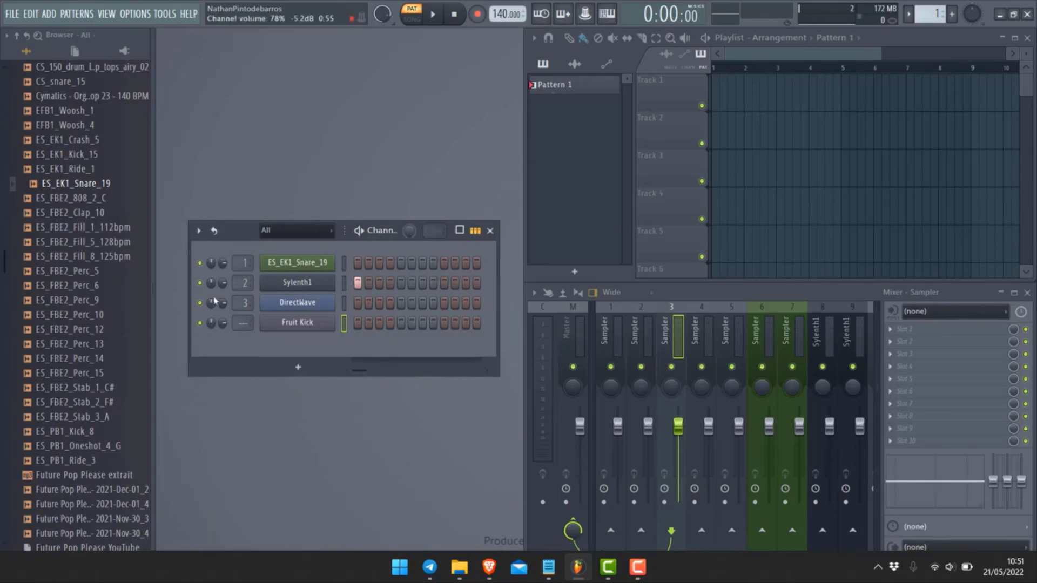
# Disable the channel rack's Auto switch display filter option
pyautogui.click(199, 231)
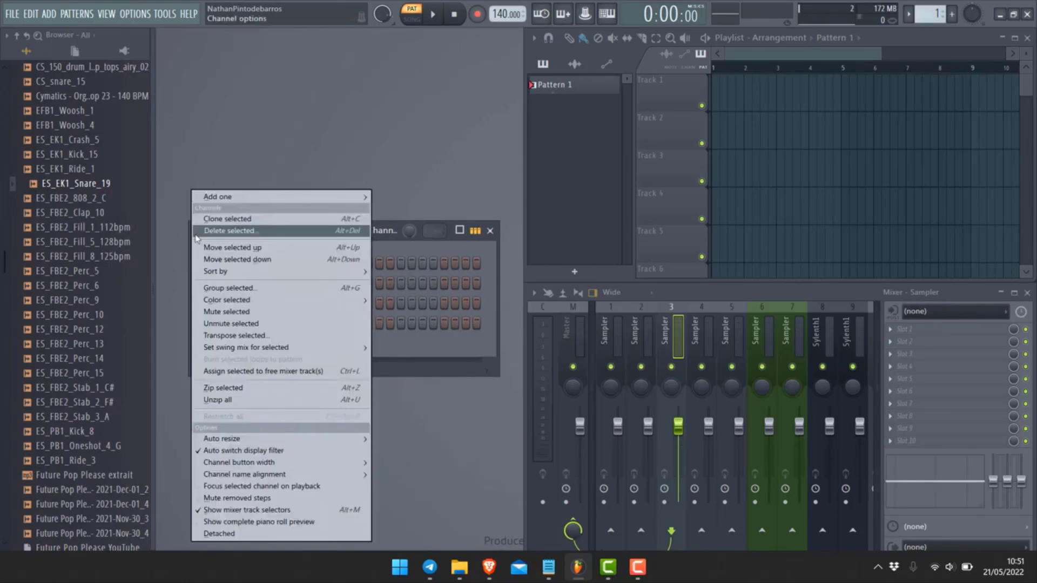
pyautogui.click(259, 453)
# Set the channel rack's channel button width to 300%
pyautogui.click(199, 232)
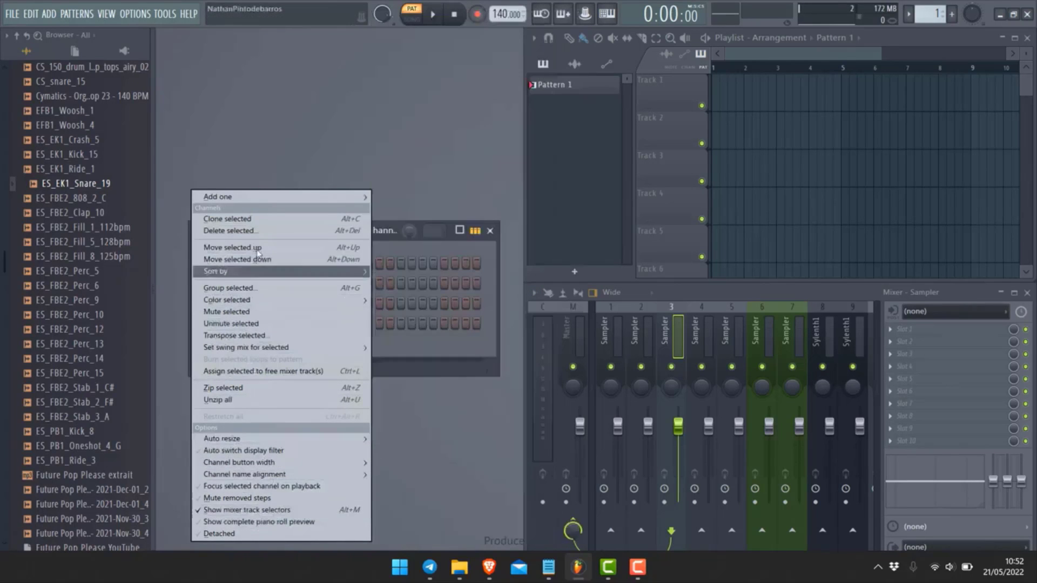
pyautogui.moveTo(266, 463)
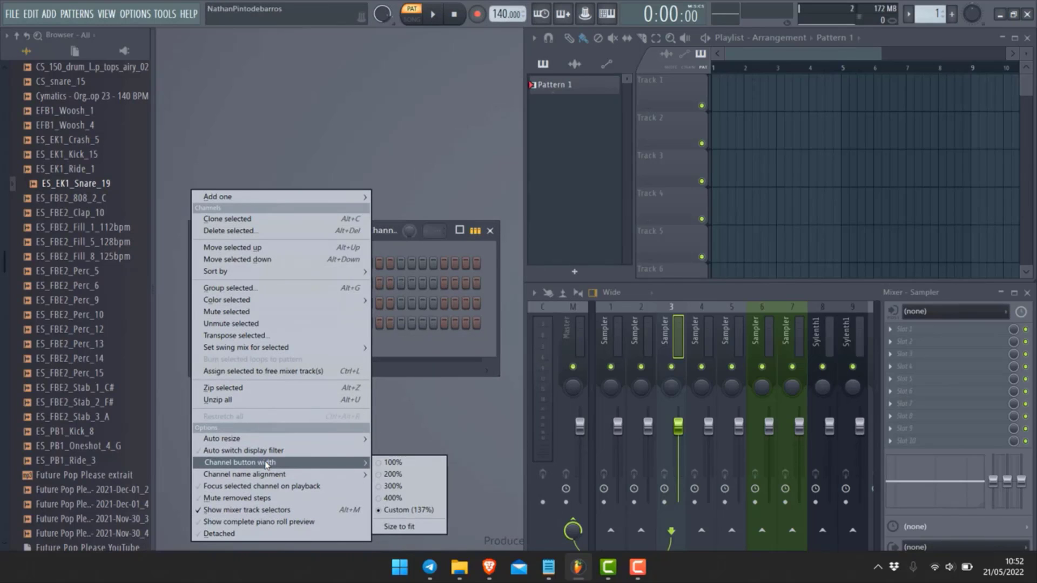
pyautogui.click(390, 486)
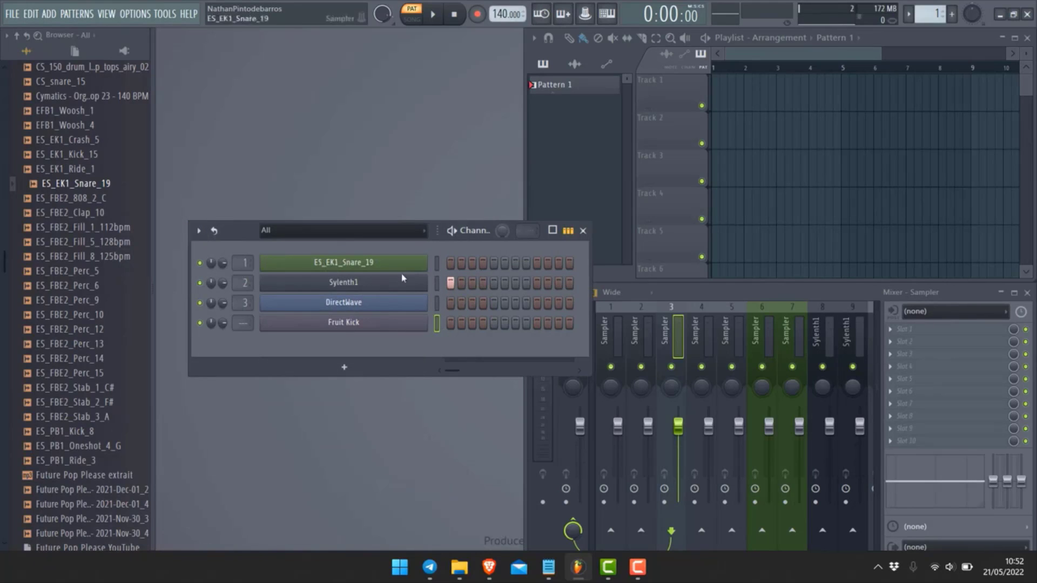
# Set the channel name alignment to Left and return it to Center
pyautogui.click(199, 230)
pyautogui.moveTo(270, 479)
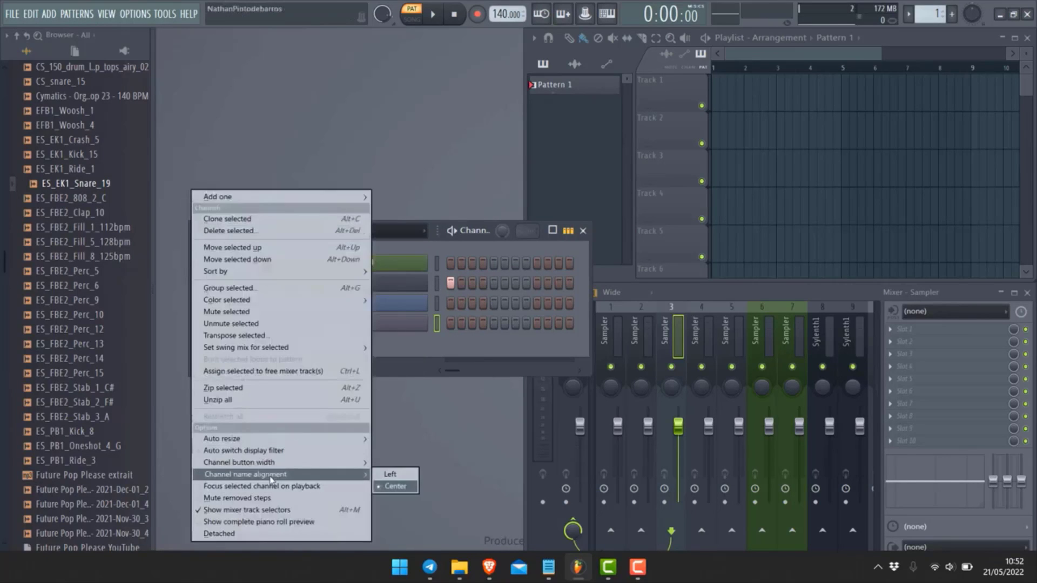
pyautogui.moveTo(301, 467)
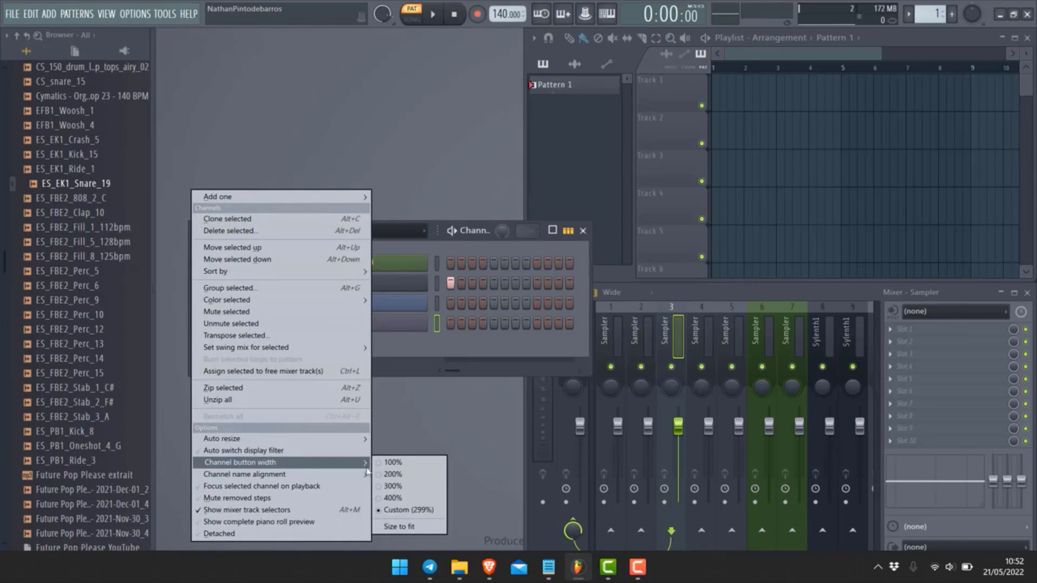
pyautogui.moveTo(333, 475)
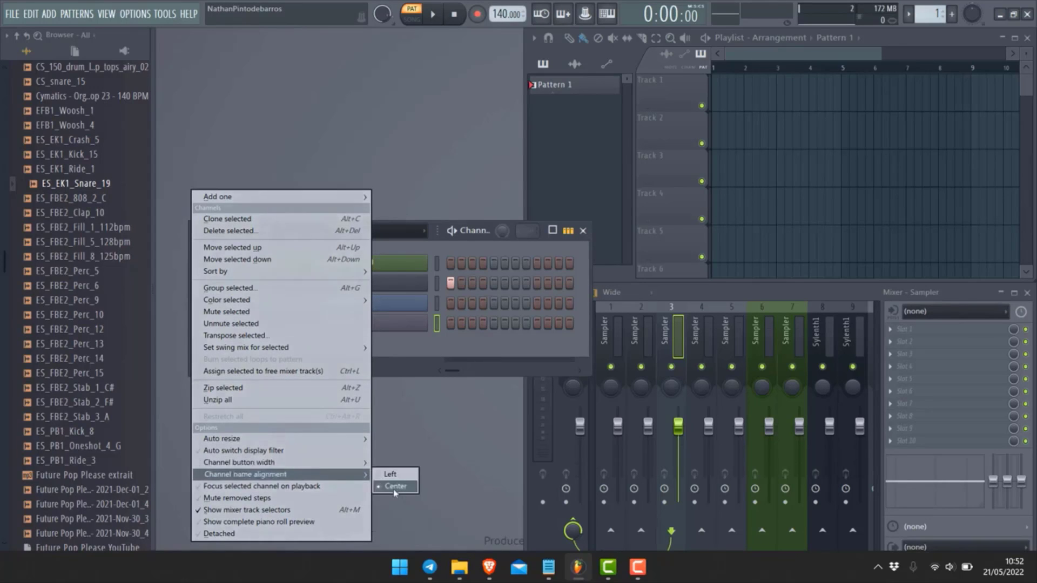
pyautogui.click(390, 474)
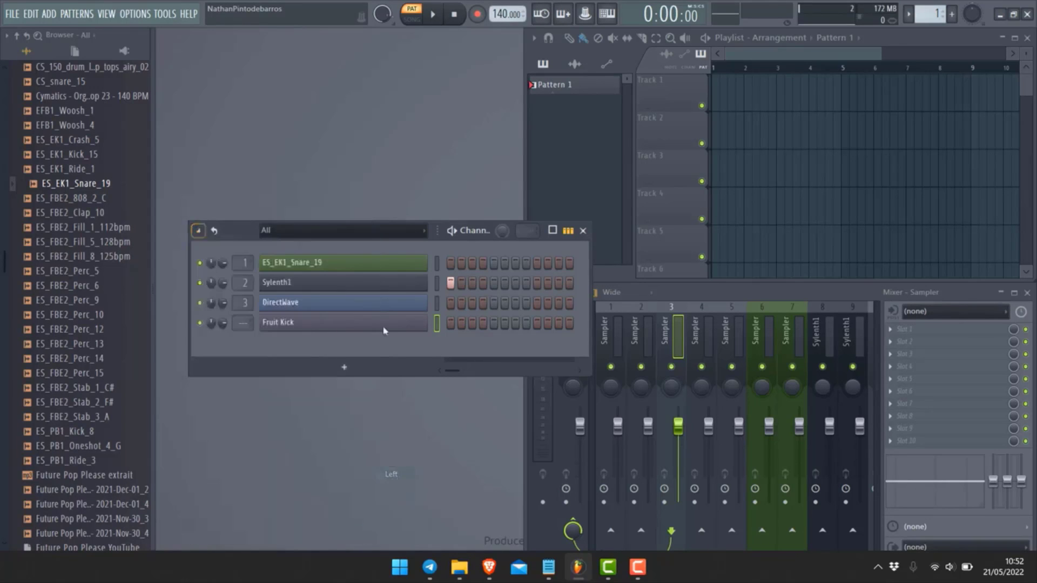
pyautogui.click(199, 231)
pyautogui.moveTo(335, 475)
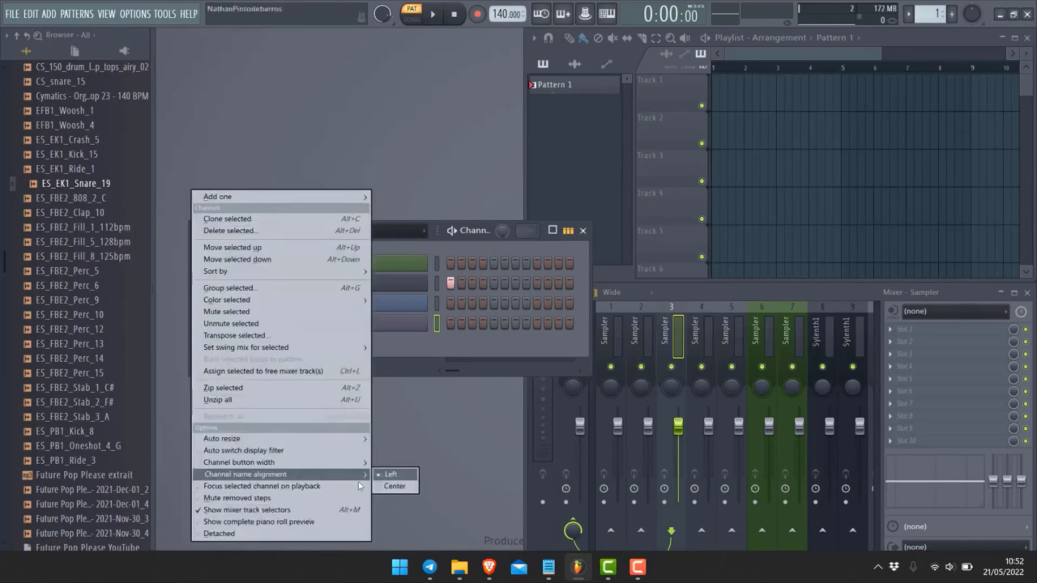
pyautogui.click(383, 486)
# Hide the channel rack's mixer track selectors, shift the rack toward the browser, and show the selectors again
pyautogui.click(191, 229)
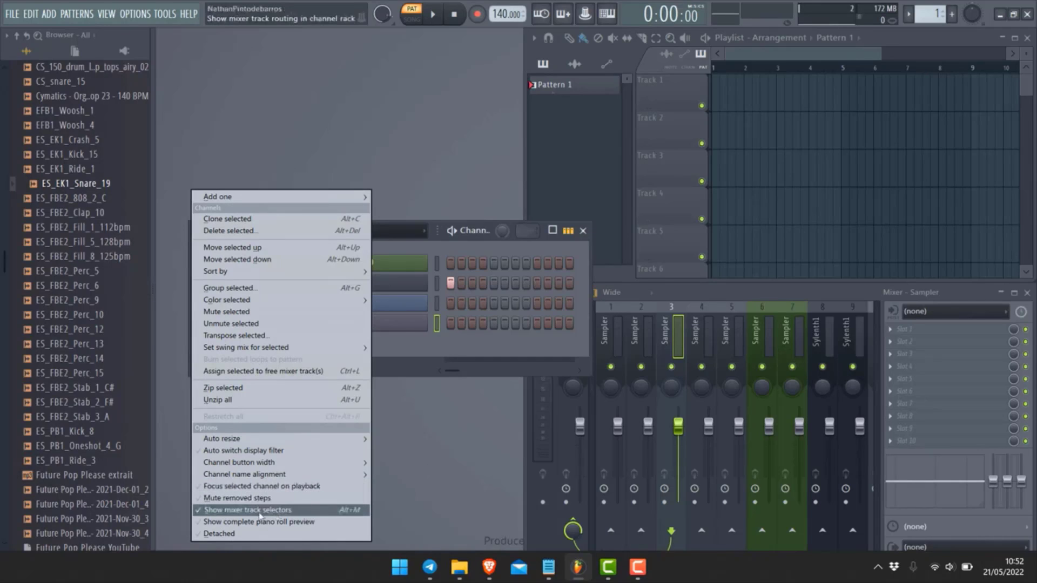
pyautogui.click(345, 511)
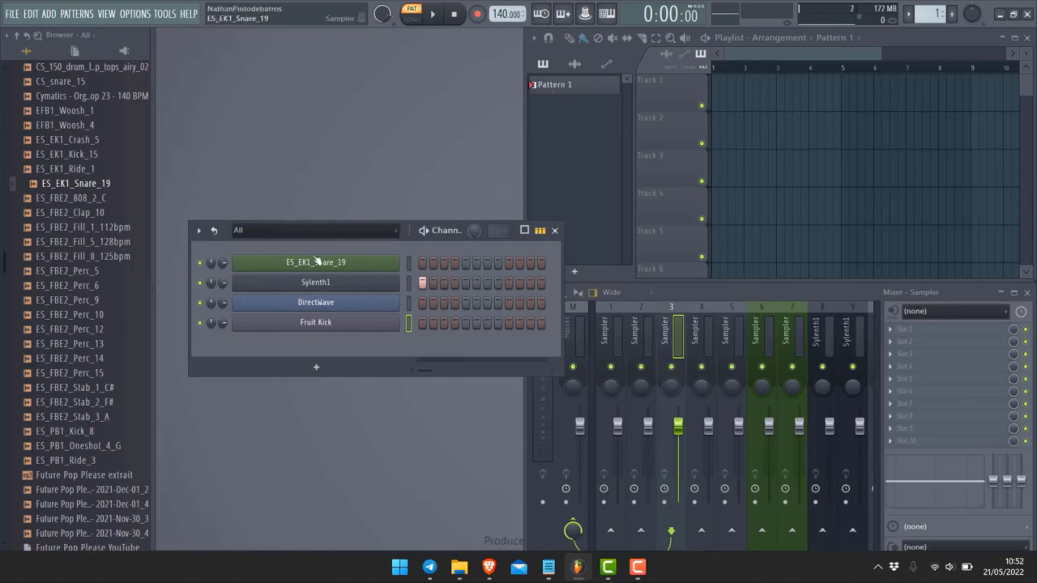
pyautogui.moveTo(446, 237); pyautogui.dragTo(405, 240)
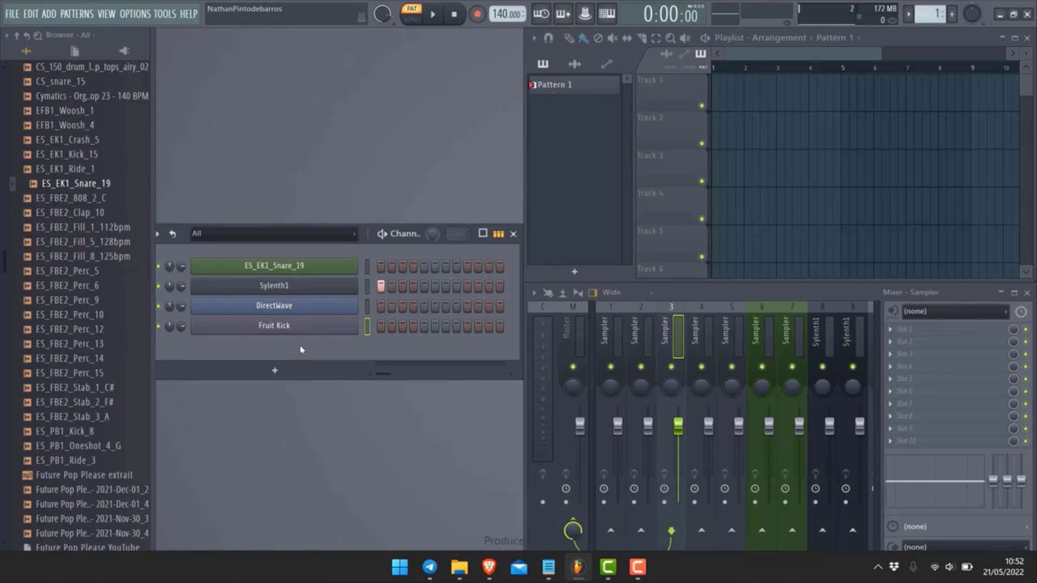
pyautogui.hotkey('alt', 'm')
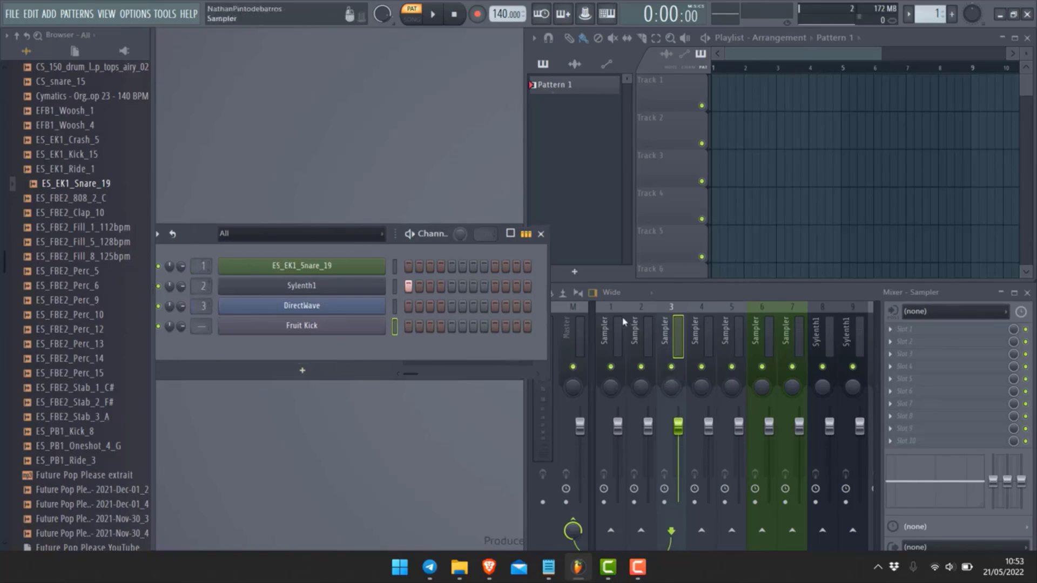
# Route the Fruit Kick channel to mixer track 4 and move the channel rack back away from the browser
pyautogui.moveTo(200, 328); pyautogui.dragTo(200, 311)
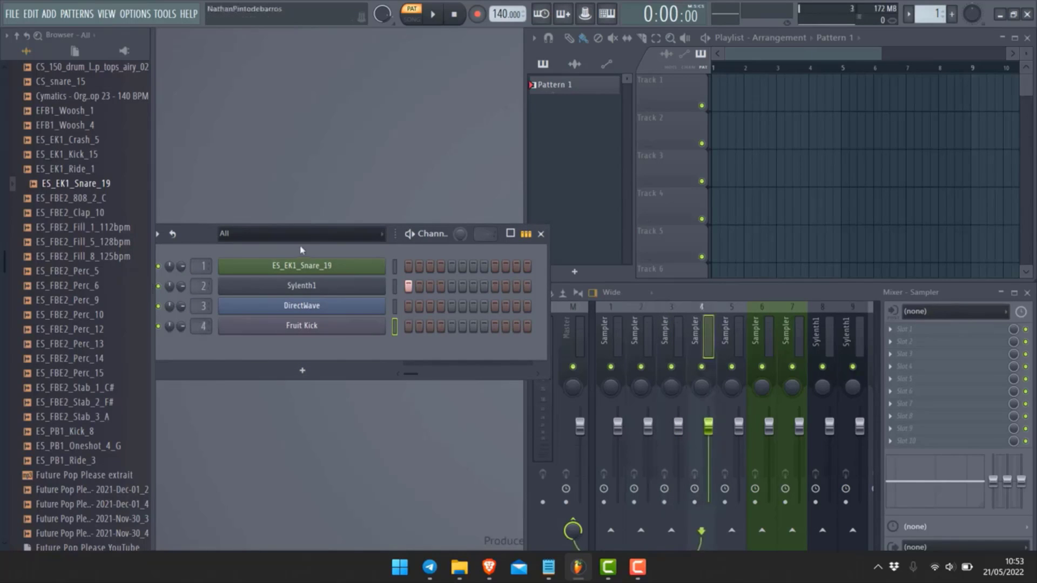
pyautogui.moveTo(199, 236); pyautogui.dragTo(238, 232)
# Turn Show mixer track selectors off and back on for the channel rack
pyautogui.click(196, 231)
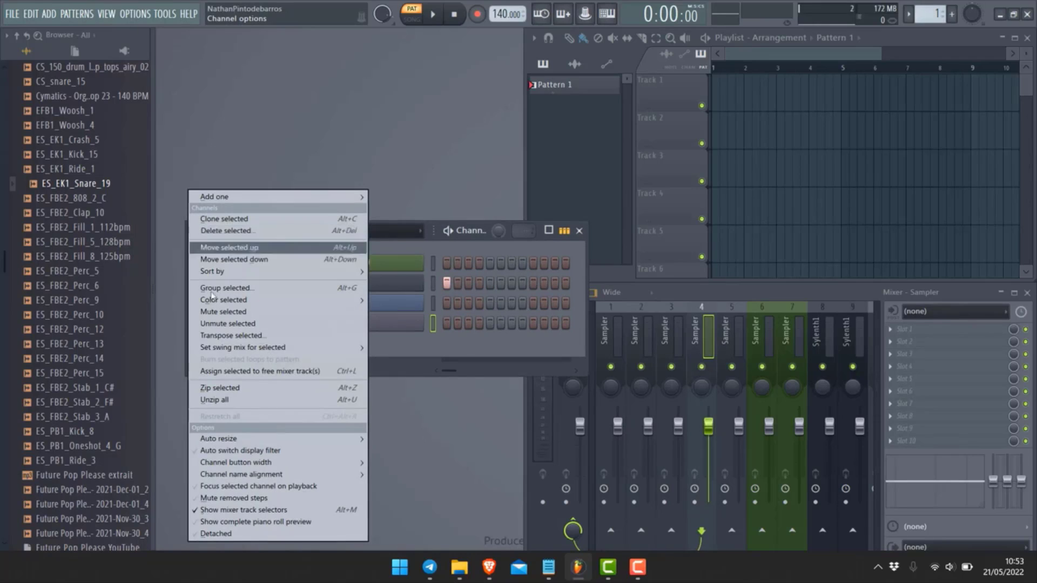
pyautogui.click(269, 511)
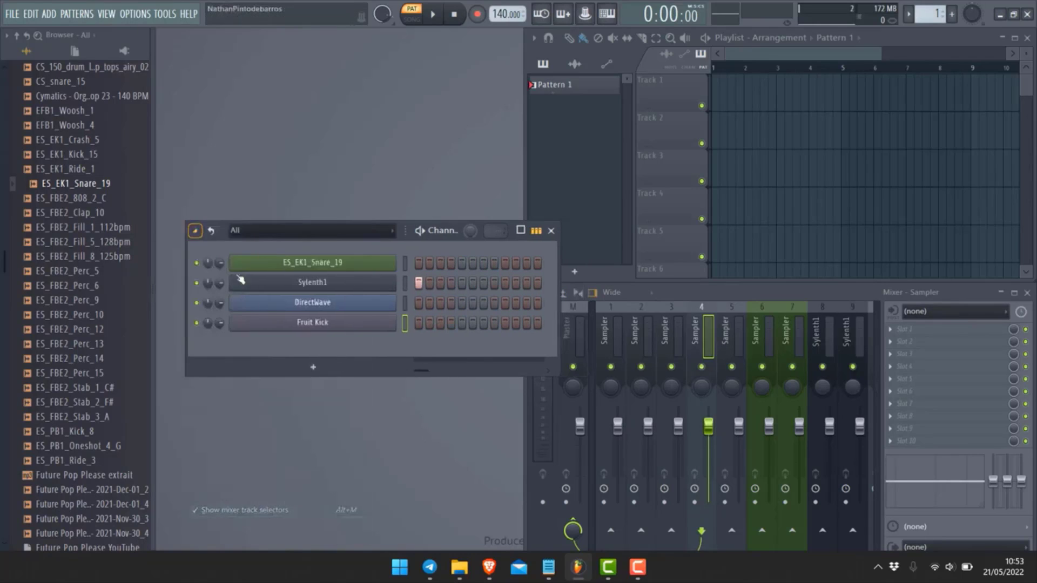
pyautogui.click(196, 231)
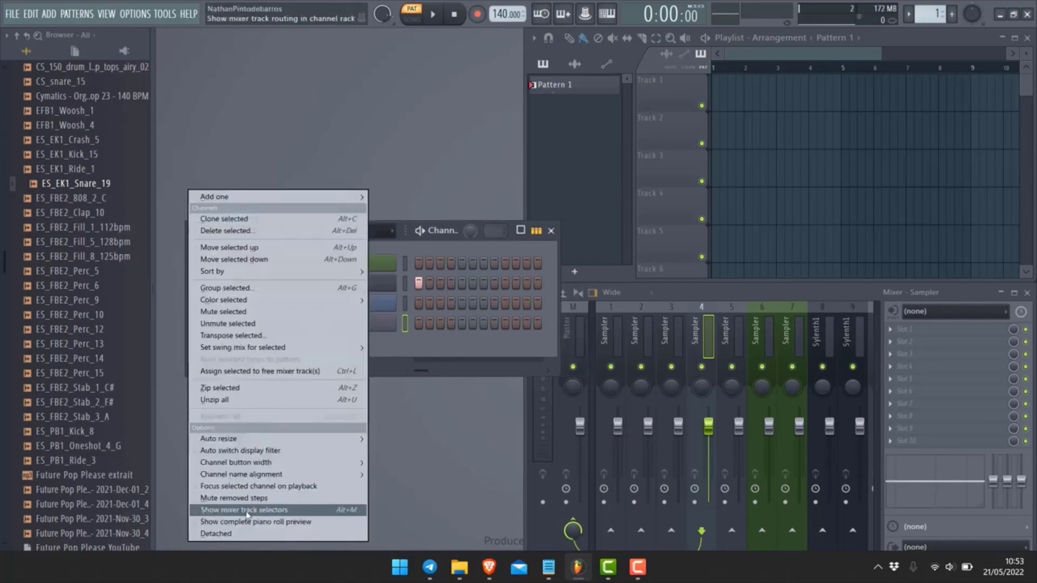
pyautogui.click(269, 510)
# Enable the channel rack's Detached option, move the rack higher, and disable Detached again
pyautogui.click(196, 230)
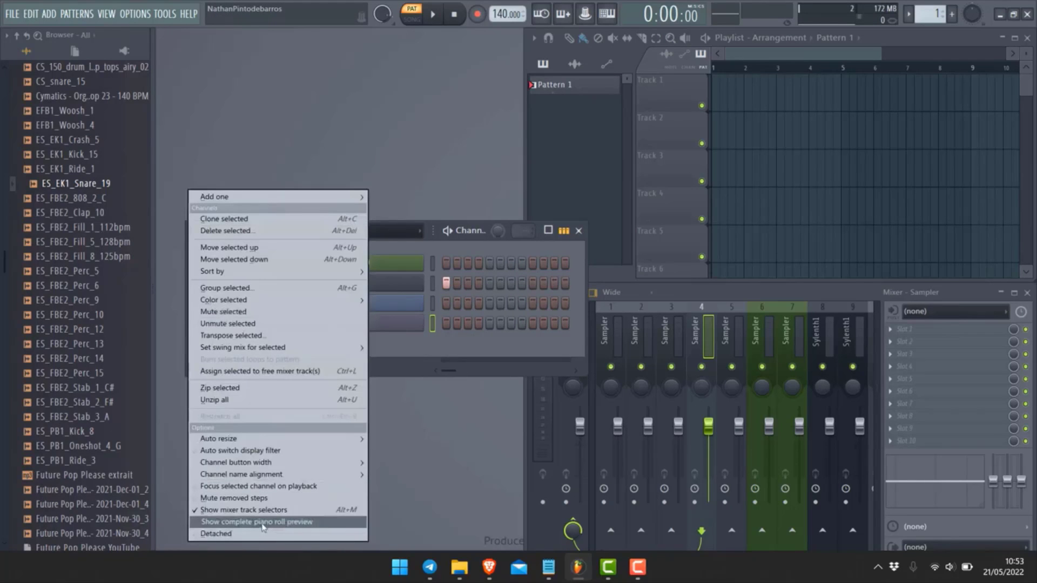
pyautogui.click(218, 534)
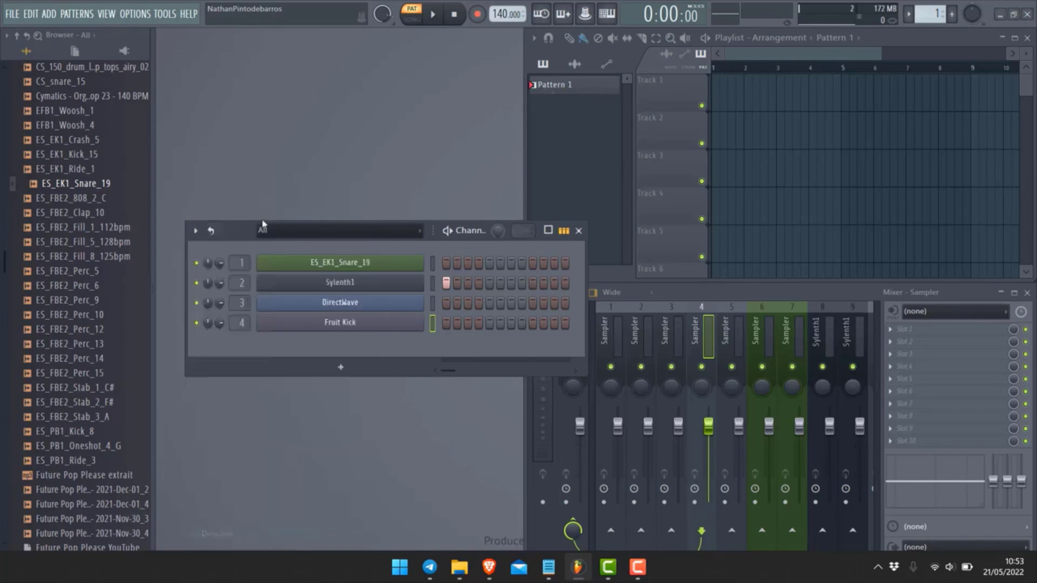
pyautogui.click(221, 187)
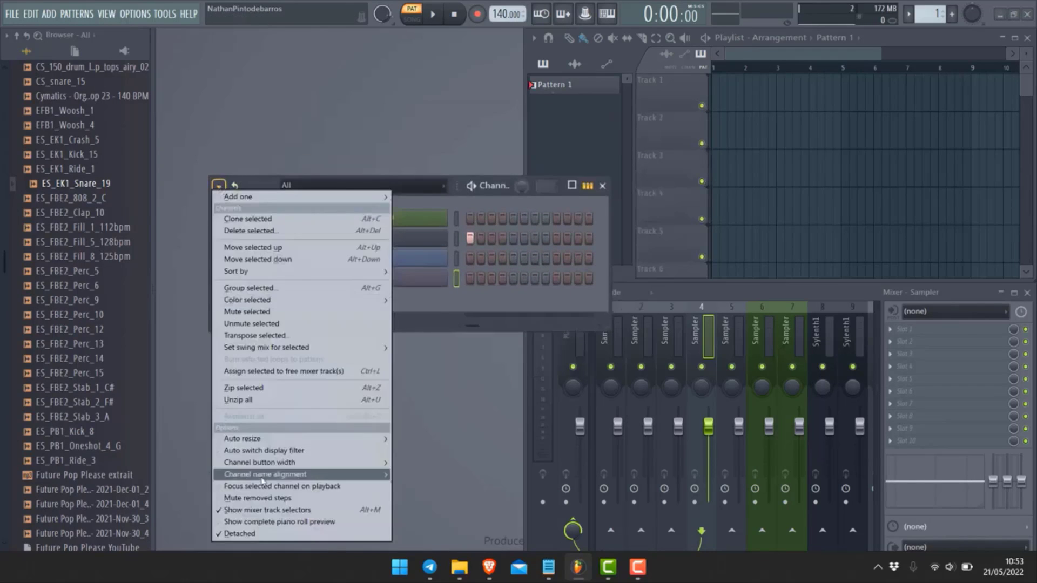
pyautogui.click(249, 534)
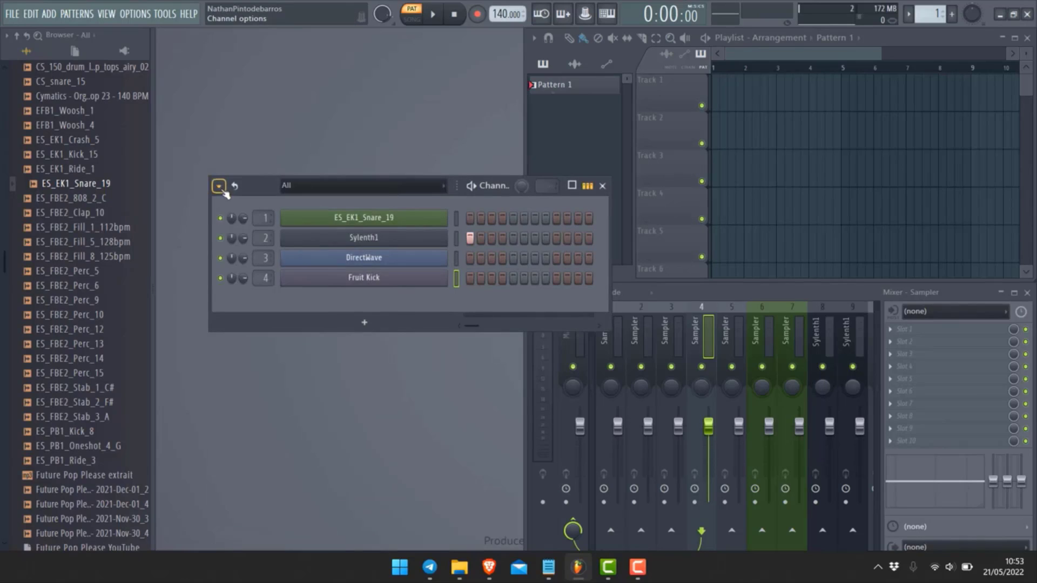
pyautogui.click(219, 185)
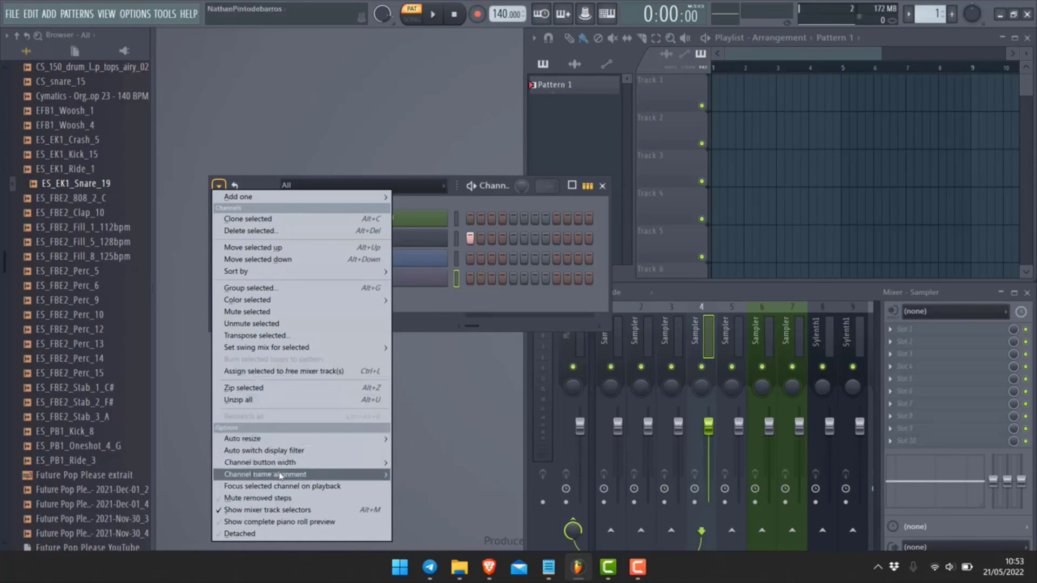
pyautogui.click(421, 311)
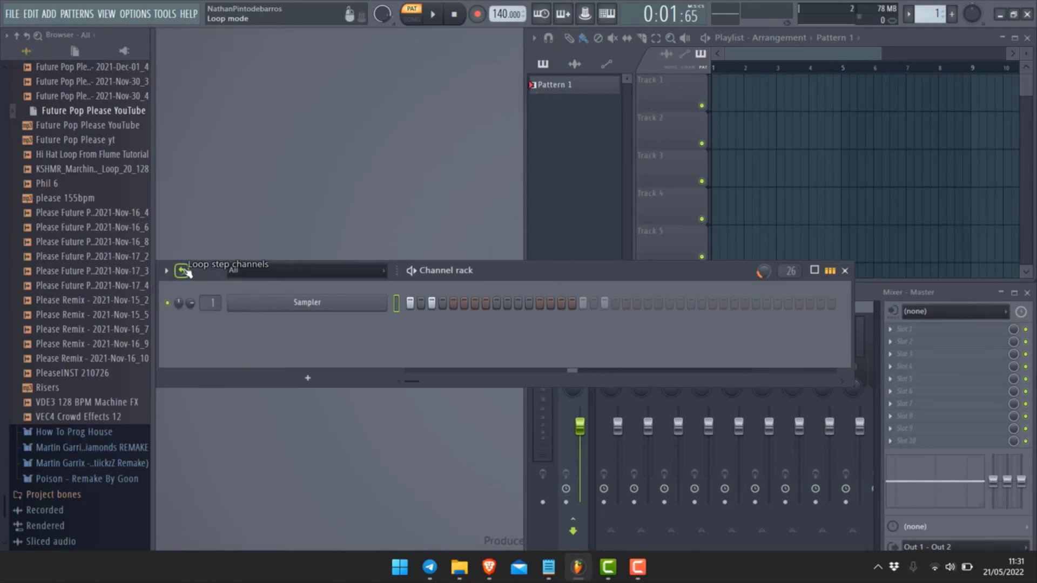
# Turn off looping of the step channels and view the available loop types in the loop mode options
pyautogui.click(185, 271)
pyautogui.rightClick(184, 271)
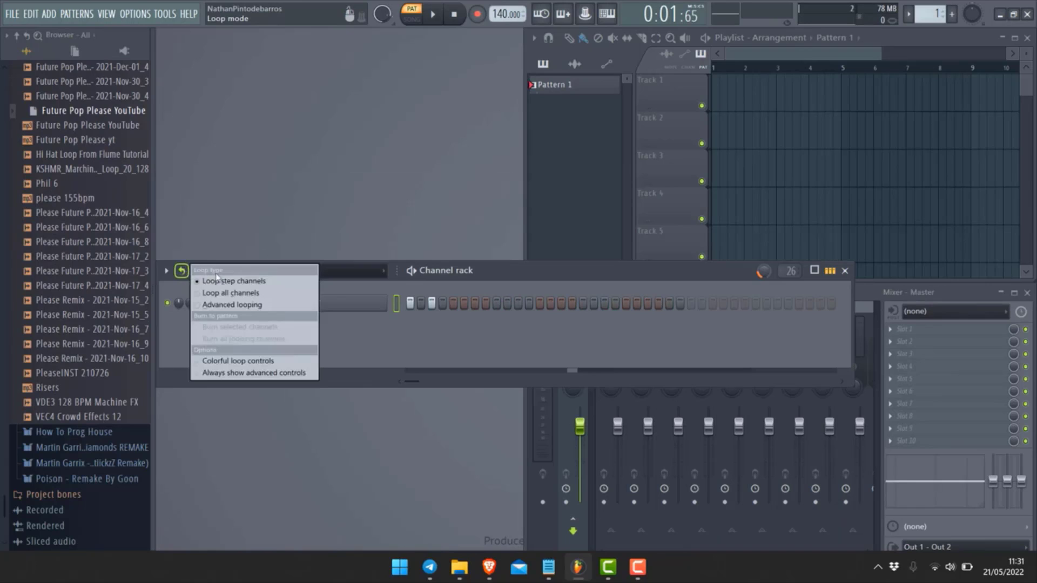
pyautogui.rightClick(187, 276)
pyautogui.rightClick(187, 277)
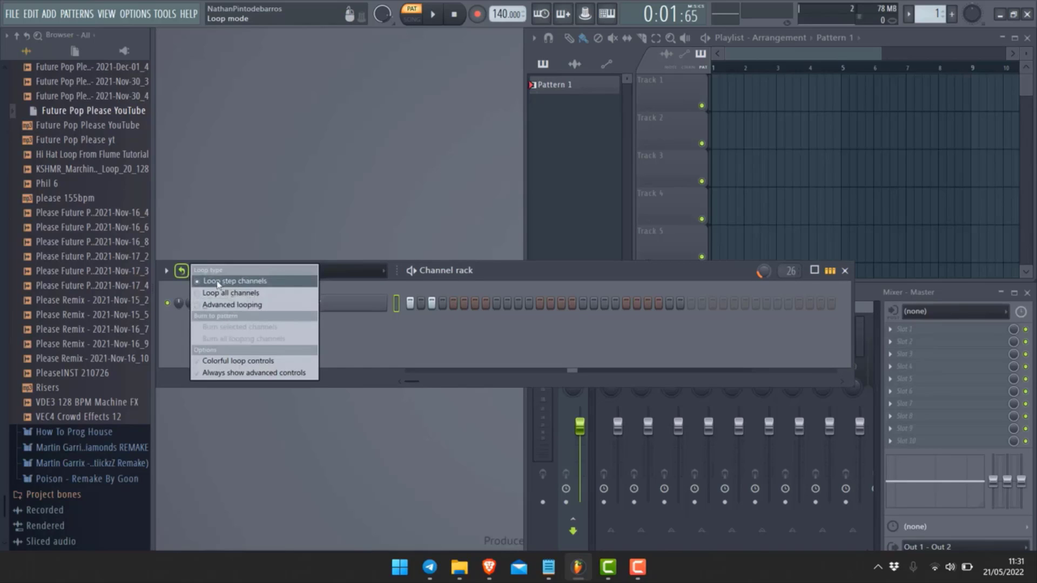
pyautogui.click(384, 289)
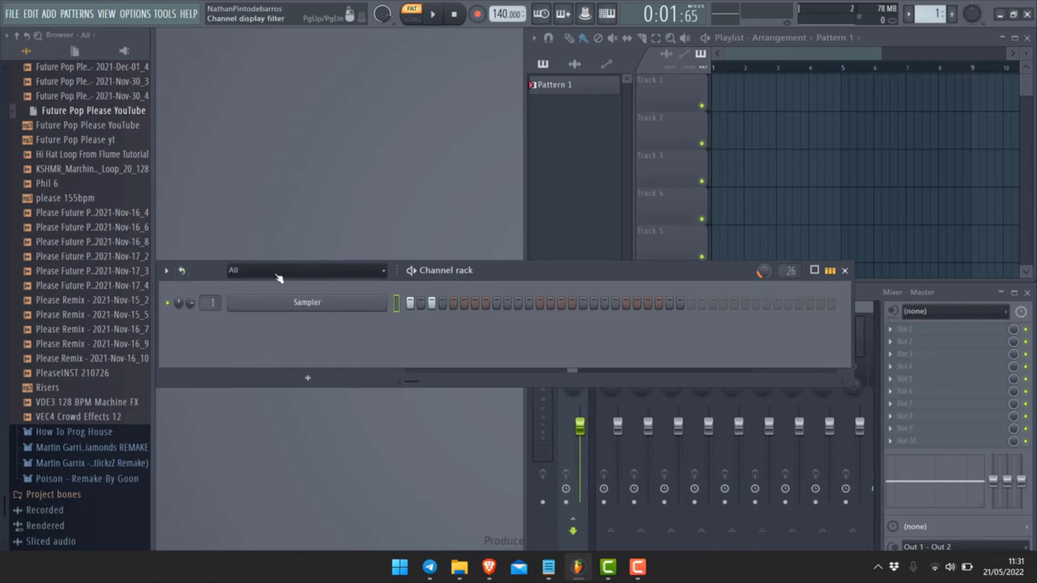
# Switch the channel display filter to Unsorted and back to All
pyautogui.click(275, 274)
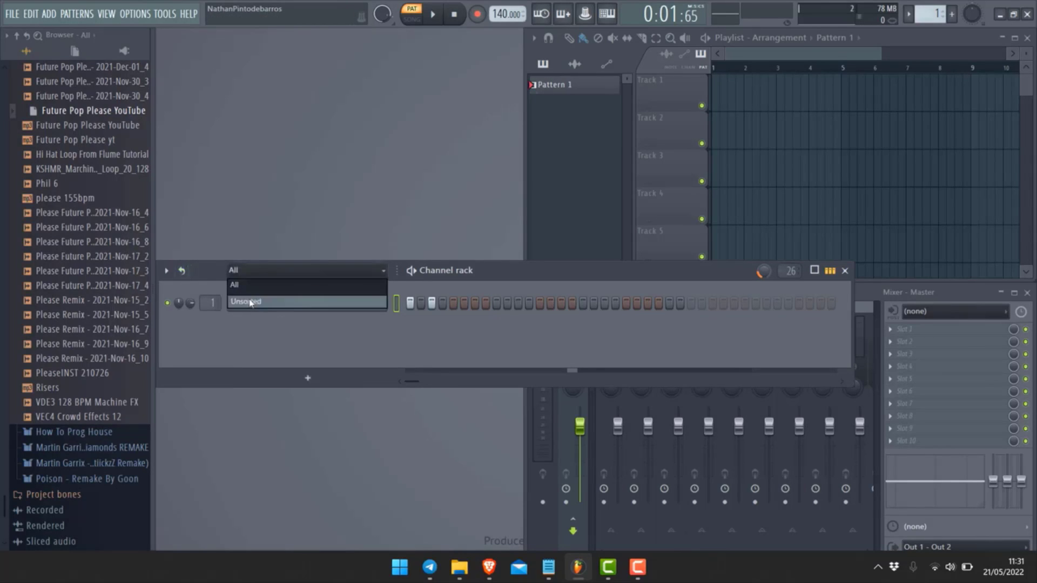
pyautogui.click(250, 303)
pyautogui.click(252, 274)
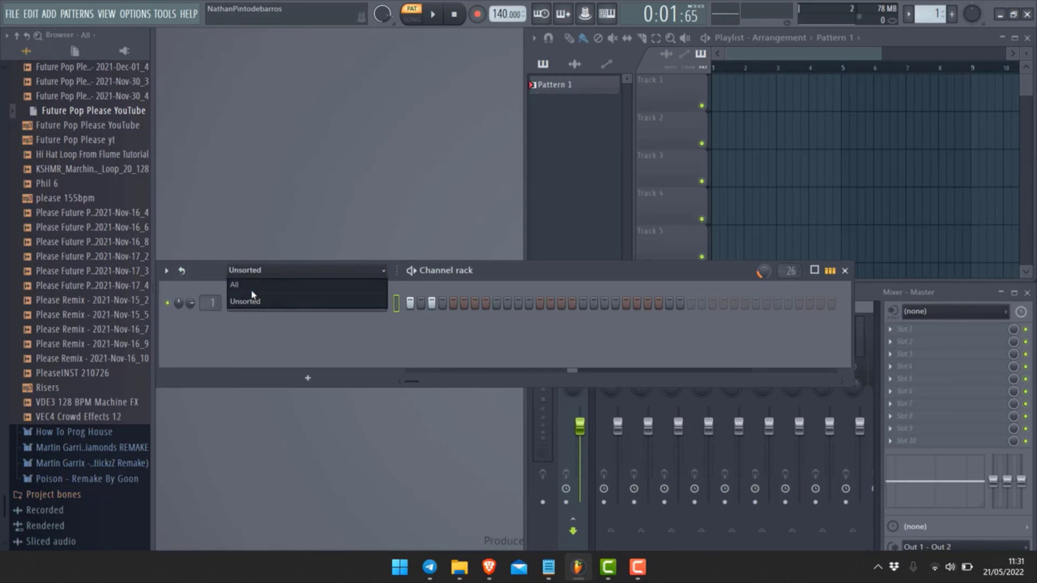
pyautogui.click(250, 287)
pyautogui.click(167, 270)
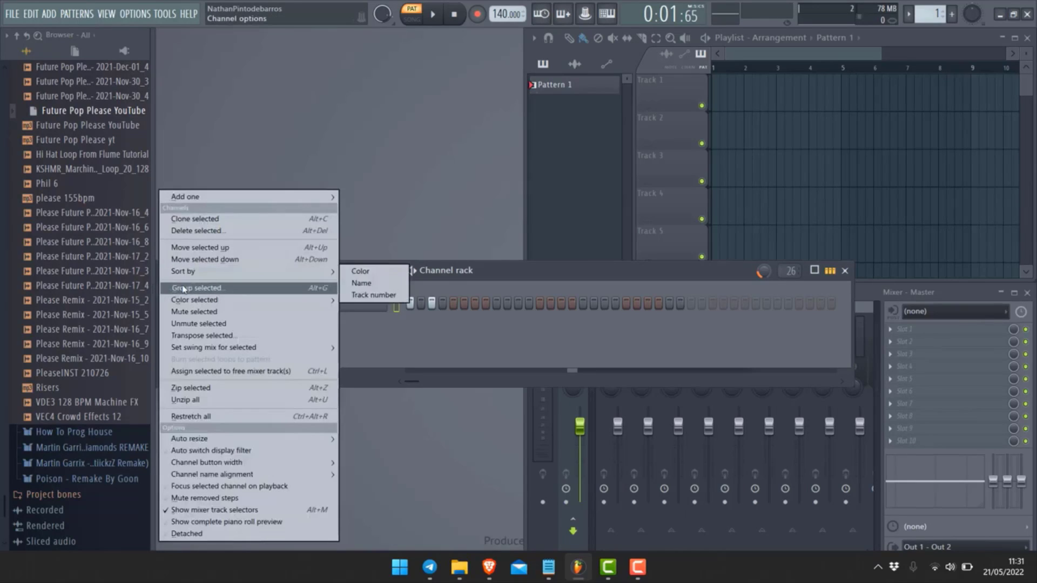
pyautogui.click(565, 355)
pyautogui.click(301, 378)
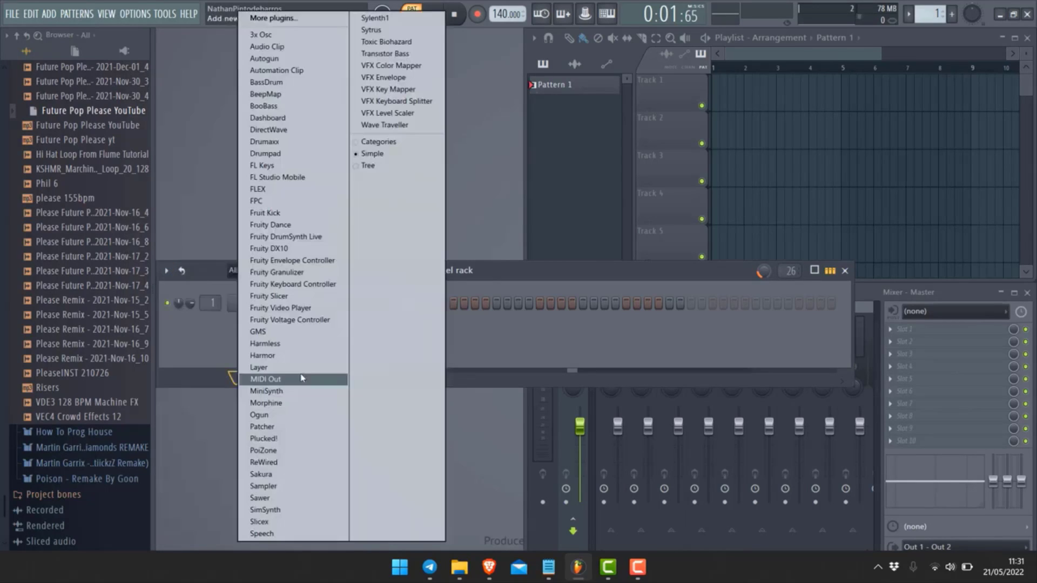
pyautogui.click(123, 257)
# Add the ES_EK1_Kick_15 sample from the browser as a new channel below Sampler
pyautogui.scroll(10, 89, 217)
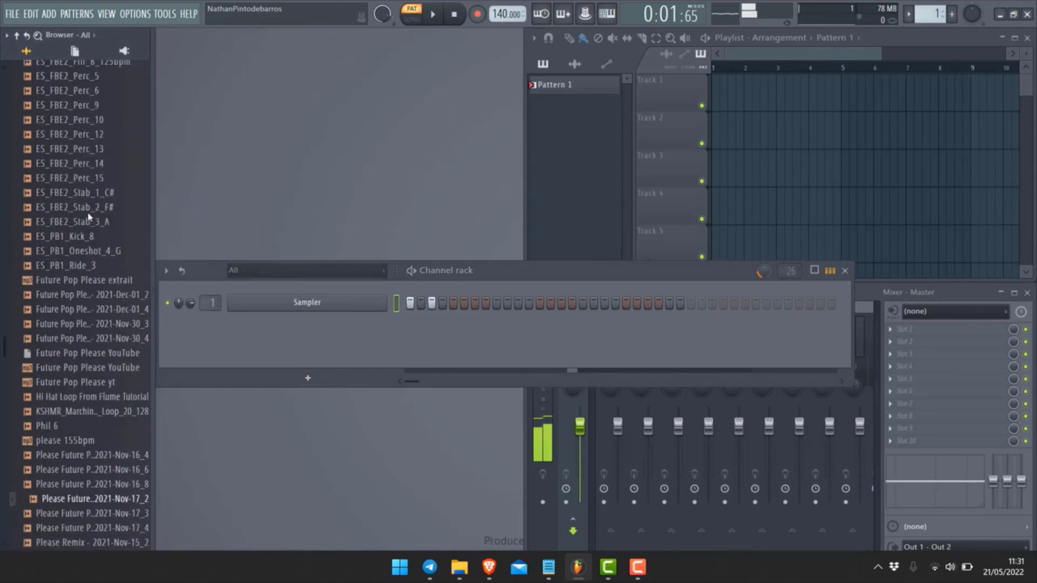
pyautogui.click(97, 147)
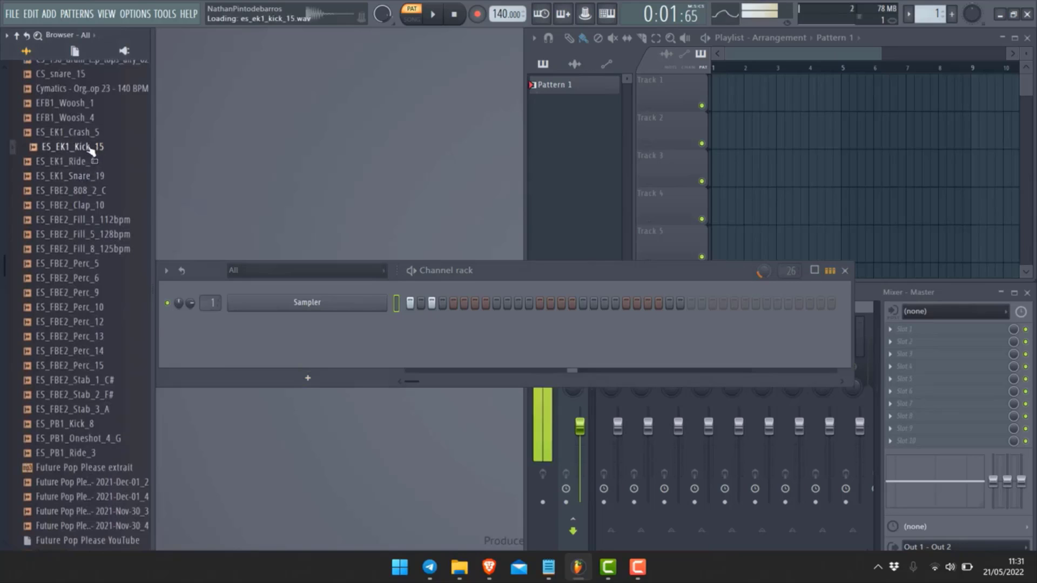
pyautogui.moveTo(100, 149); pyautogui.dragTo(348, 331)
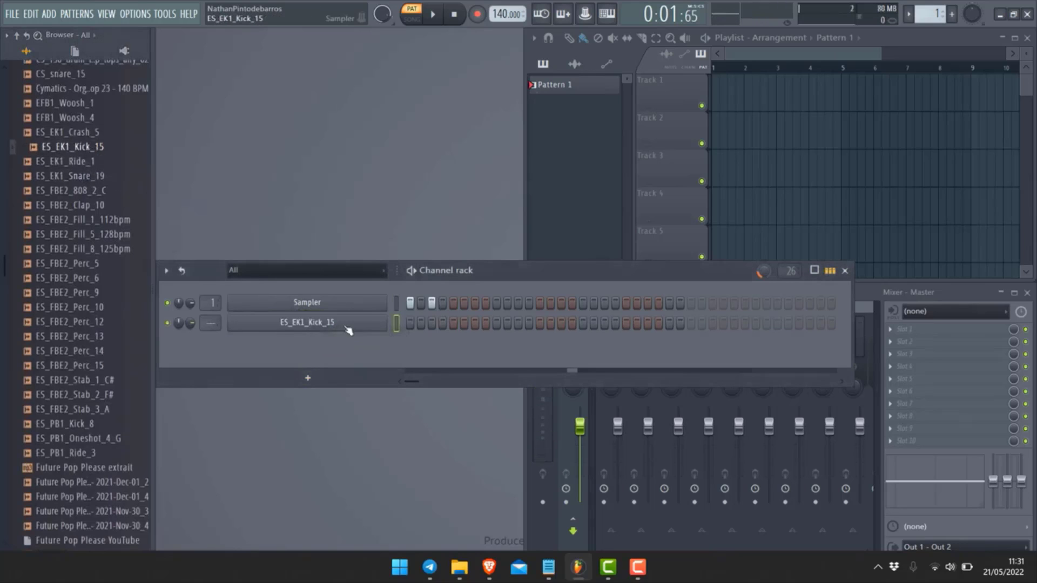
# Group the ES_EK1_Kick_15 channel under a filter group named Kick
pyautogui.click(396, 326)
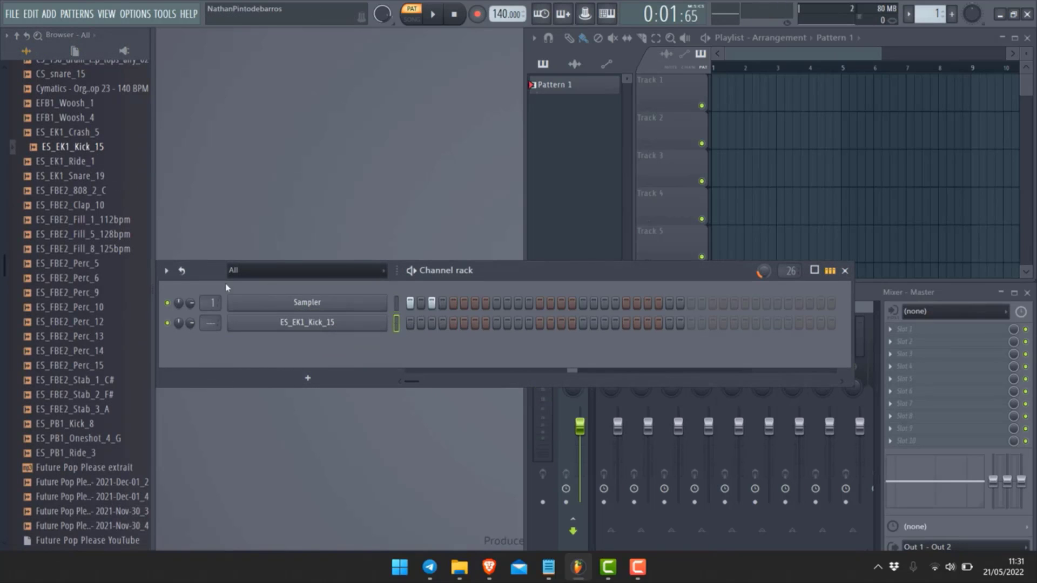
pyautogui.click(167, 270)
pyautogui.click(199, 289)
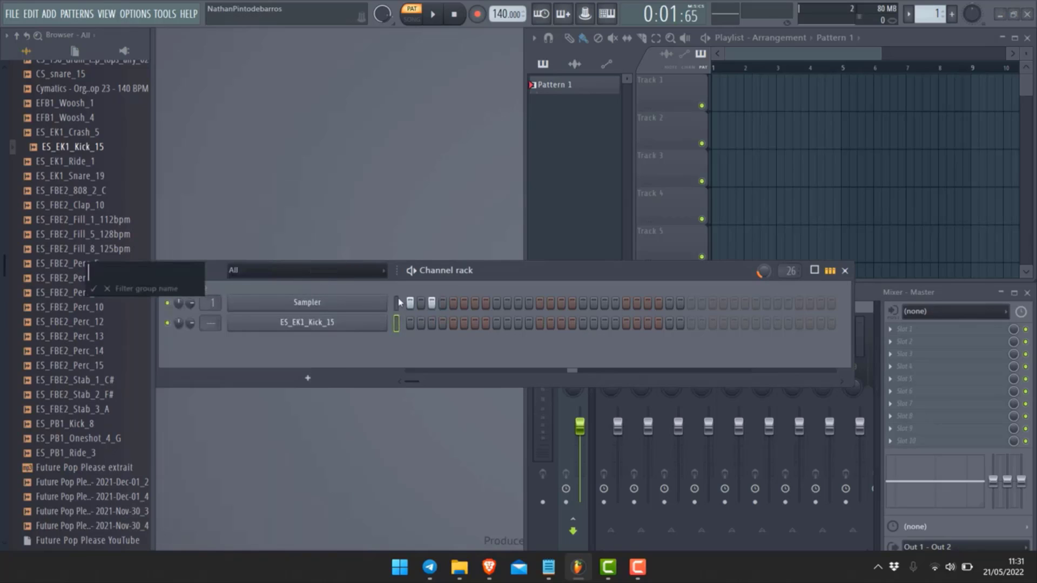
pyautogui.write('Kick')
pyautogui.press('Return')
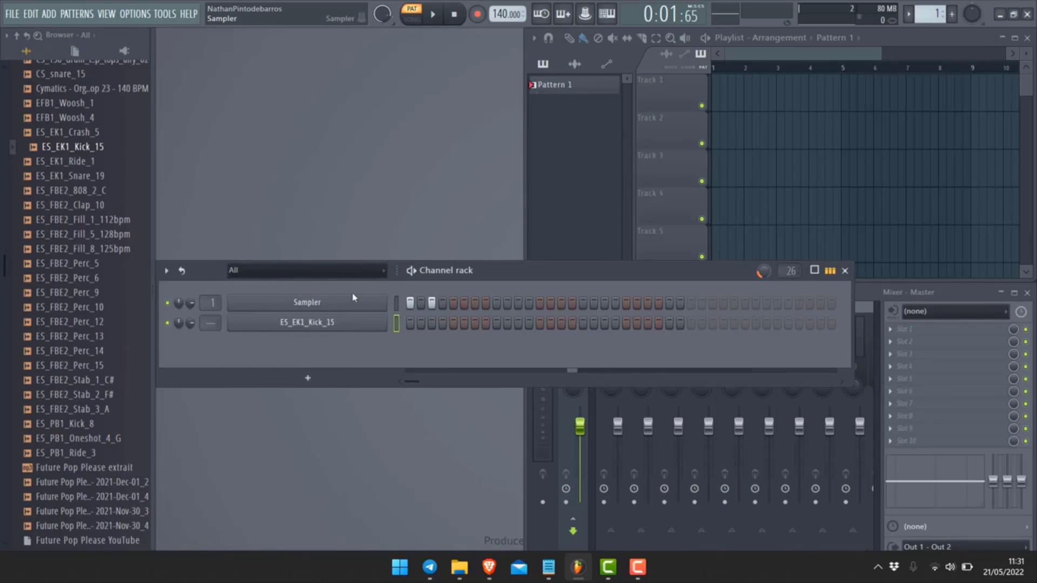
# Switch the channel display filter to Kick and back to All
pyautogui.click(322, 272)
pyautogui.click(270, 306)
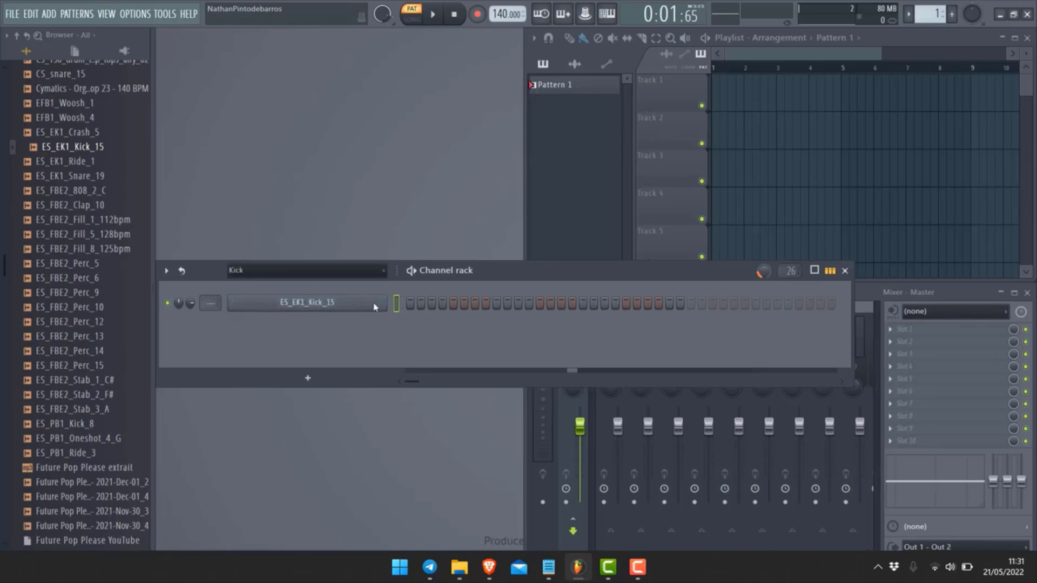
pyautogui.click(273, 270)
pyautogui.click(235, 285)
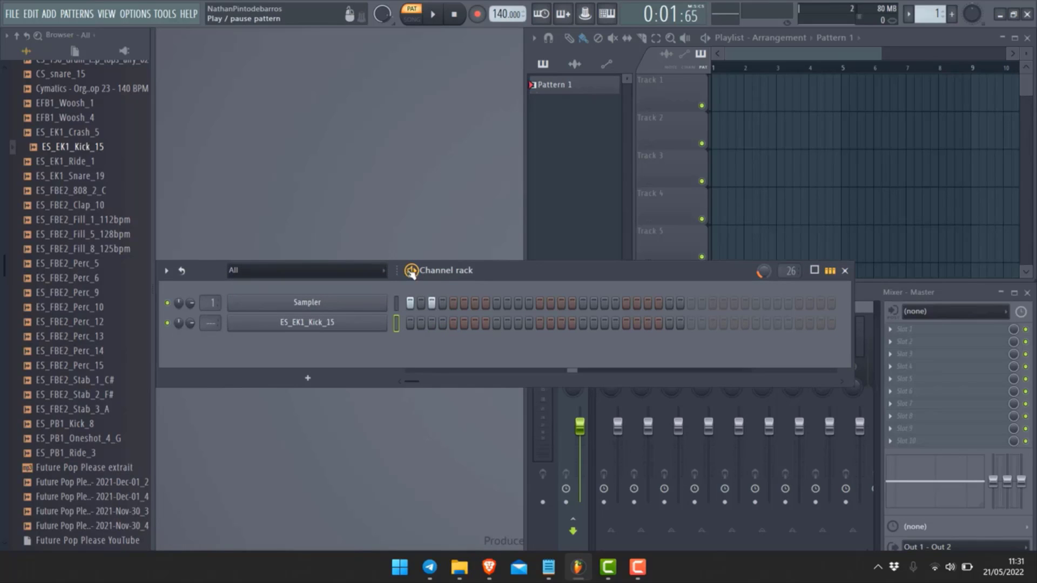
# Enable the first step of the ES_EK1_Kick_15 channel, playing and pausing the pattern to hear it
pyautogui.press('space')
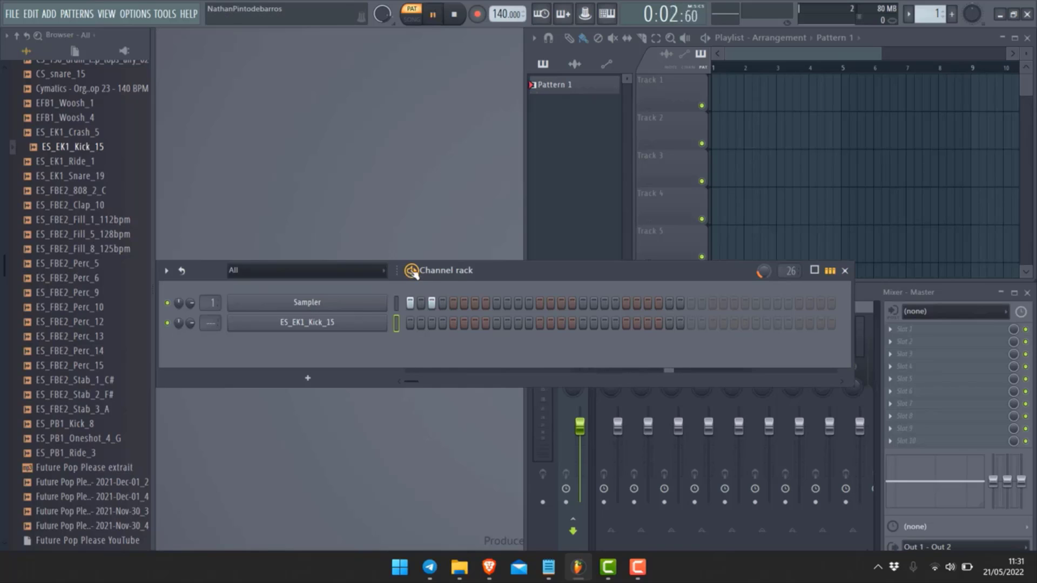
pyautogui.press('space')
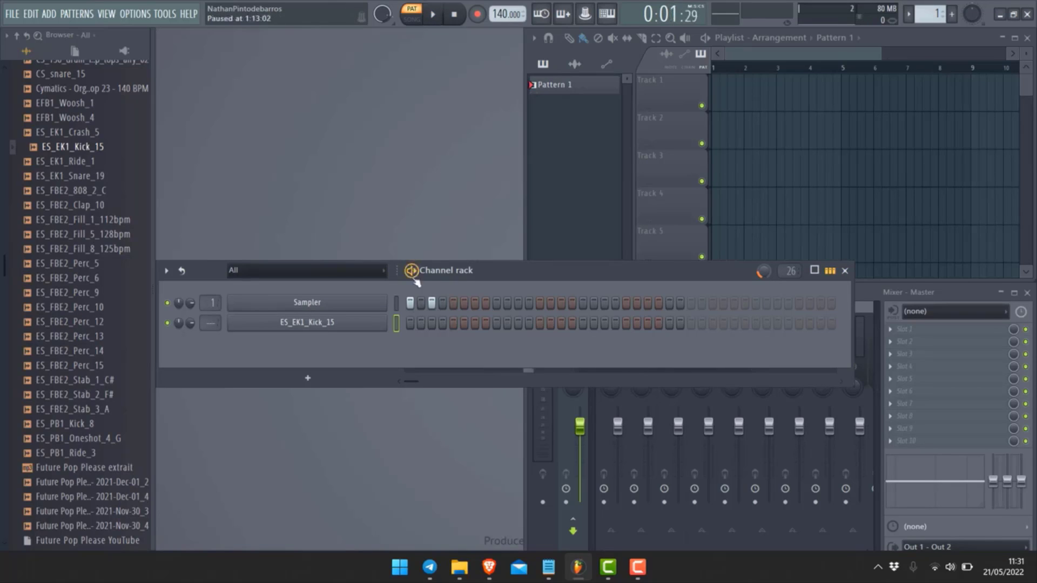
pyautogui.click(410, 323)
pyautogui.press('space')
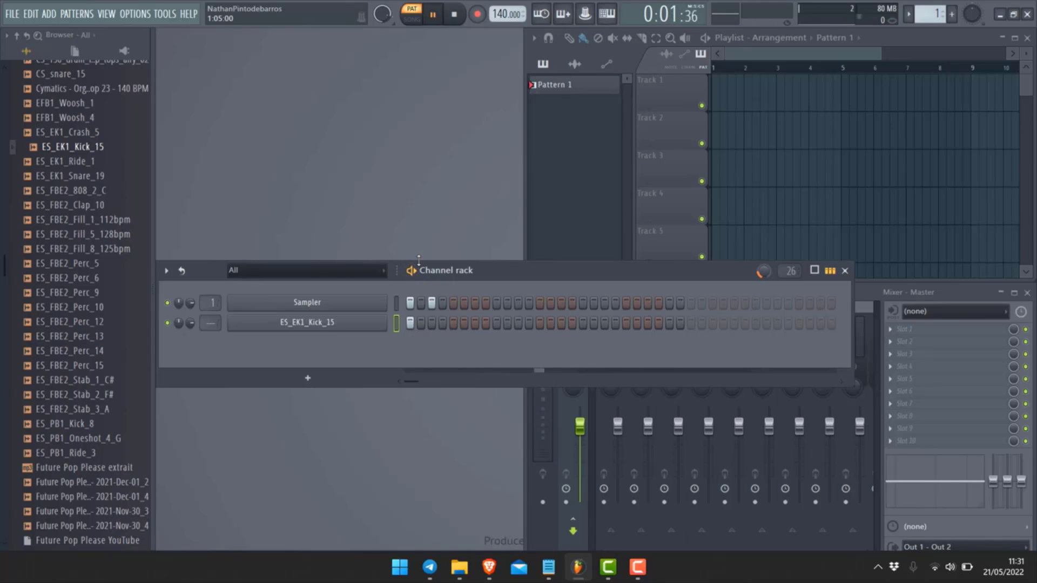
pyautogui.press('space')
pyautogui.click(413, 270)
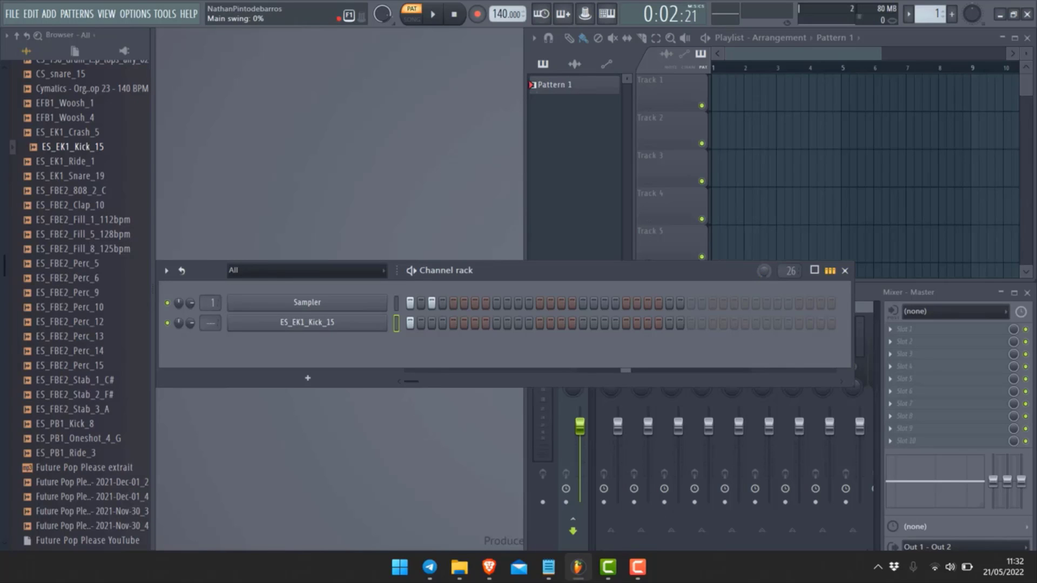
# Set the main swing to 0% and the pattern length to 21 steps
pyautogui.moveTo(763, 271); pyautogui.dragTo(763, 295)
pyautogui.moveTo(792, 271)
pyautogui.mouseDown()
pyautogui.moveTo(791, 289)
pyautogui.moveTo(792, 280)
pyautogui.mouseUp()
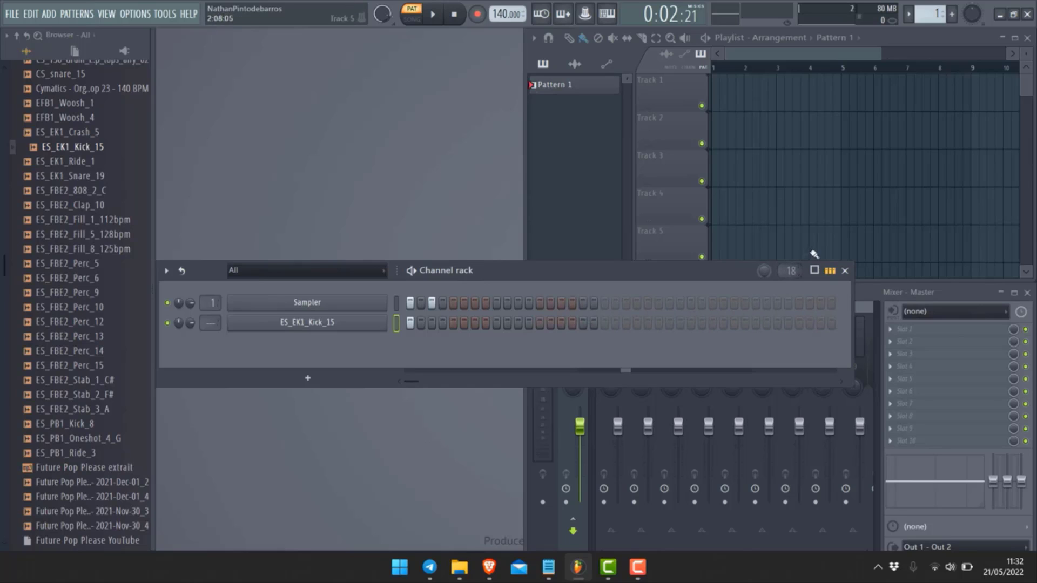
pyautogui.scroll(3, 792, 271)
# Add kick notes in the graph editor's Note pitch view: C5 on steps 3 and 5, A4 on 8, D#5 on 10 and 17, G#4 on 13
pyautogui.click(814, 270)
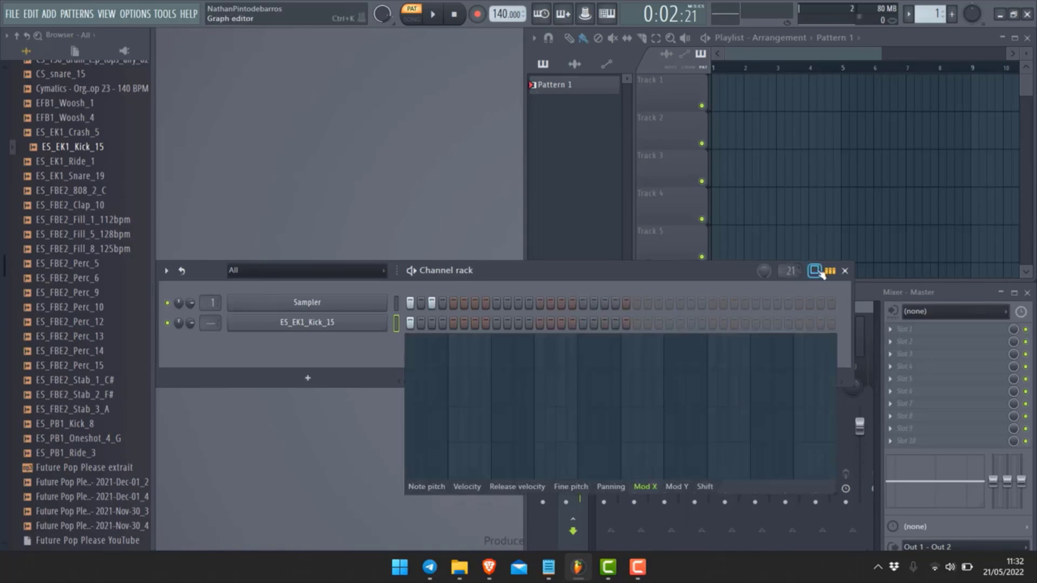
pyautogui.click(428, 487)
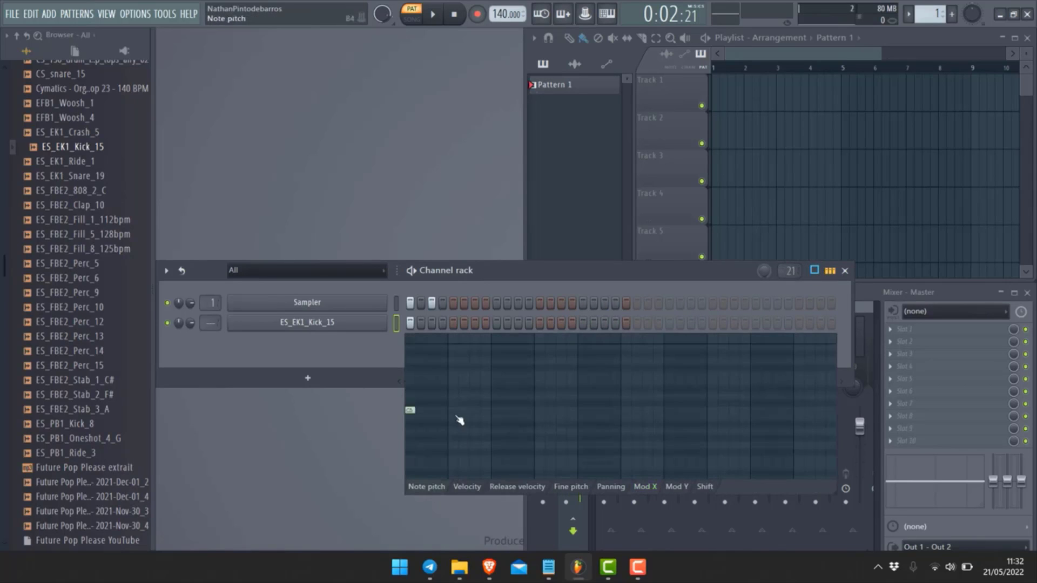
pyautogui.click(433, 411)
pyautogui.click(458, 414)
pyautogui.click(486, 431)
pyautogui.click(509, 390)
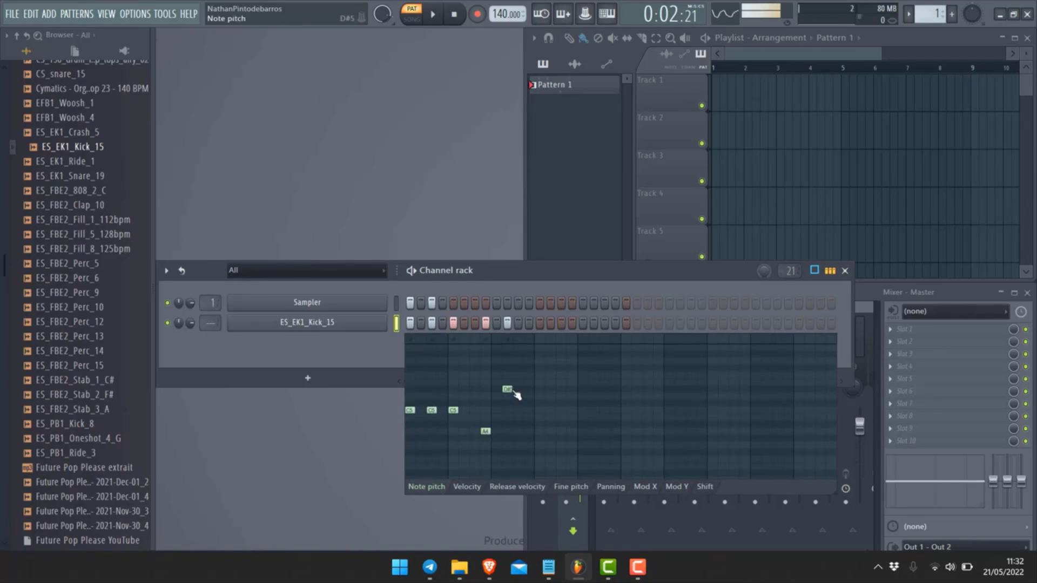
pyautogui.click(540, 446)
pyautogui.click(582, 392)
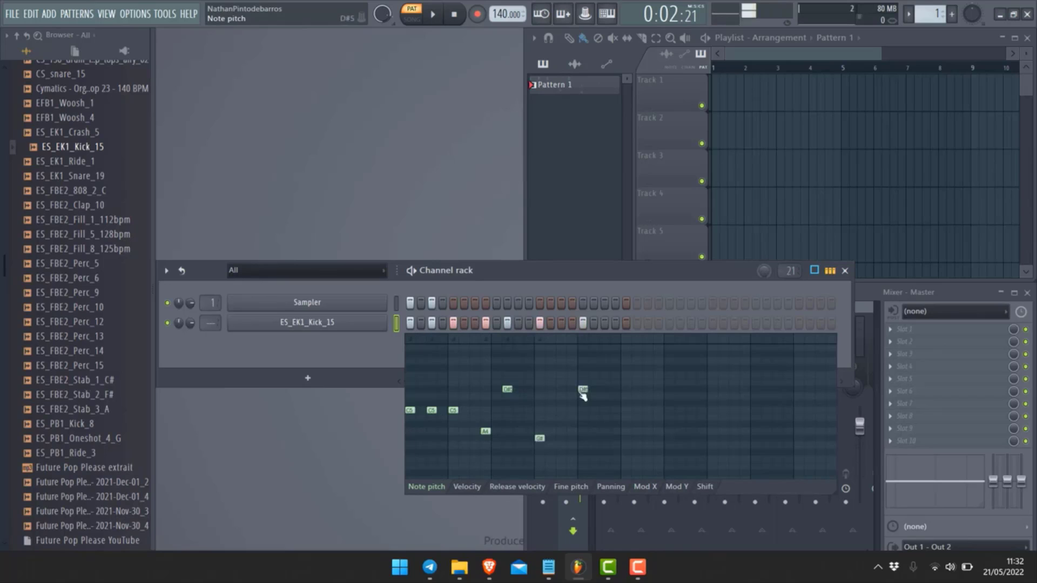
# View the kick's Velocity, Release velocity, Fine pitch, Panning, Mod X and Mod Y graphs and close the graph editor
pyautogui.click(480, 487)
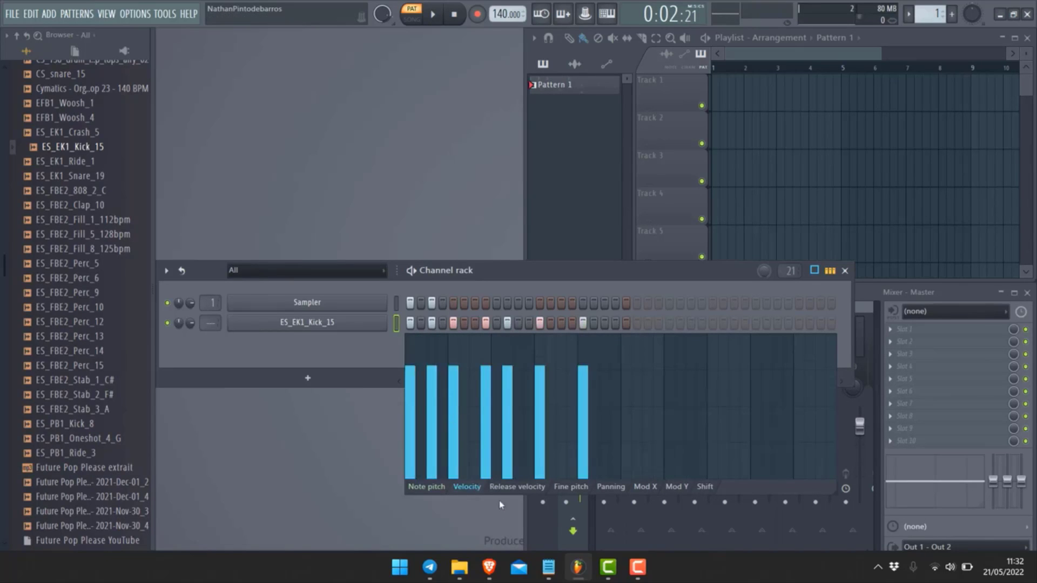
pyautogui.click(513, 486)
pyautogui.click(572, 487)
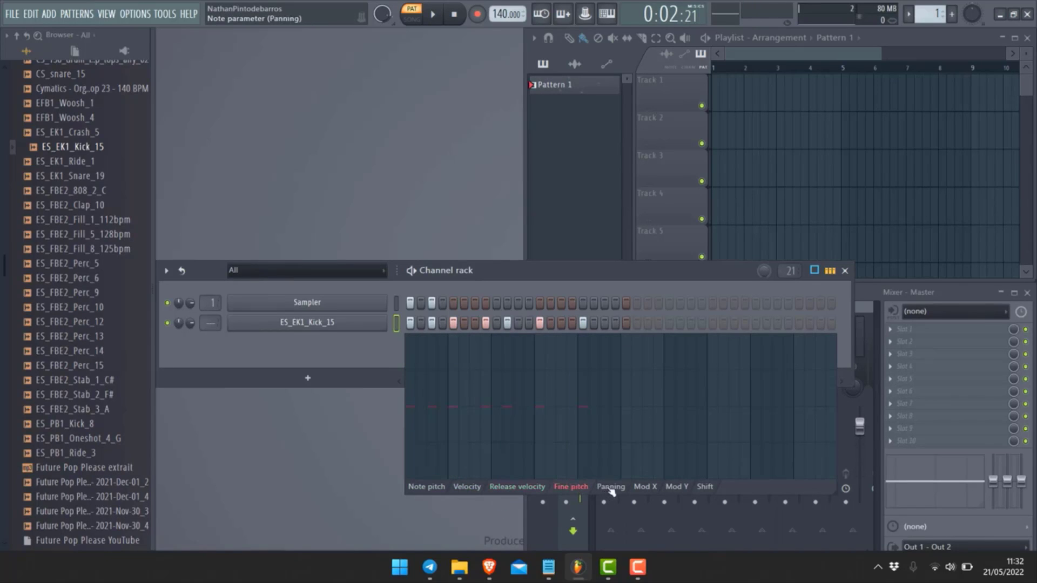
pyautogui.click(587, 442)
pyautogui.click(611, 487)
pyautogui.click(643, 491)
pyautogui.click(669, 489)
pyautogui.click(831, 271)
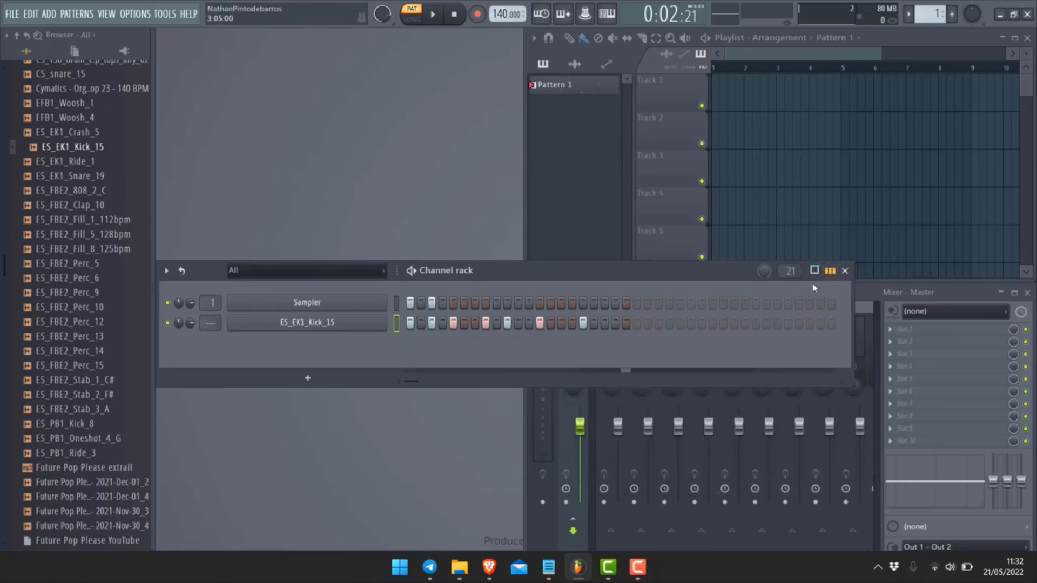
# Show the channels as piano roll previews, view the ES_EK1_Kick_15 piano roll, and return to the step sequencer
pyautogui.click(830, 270)
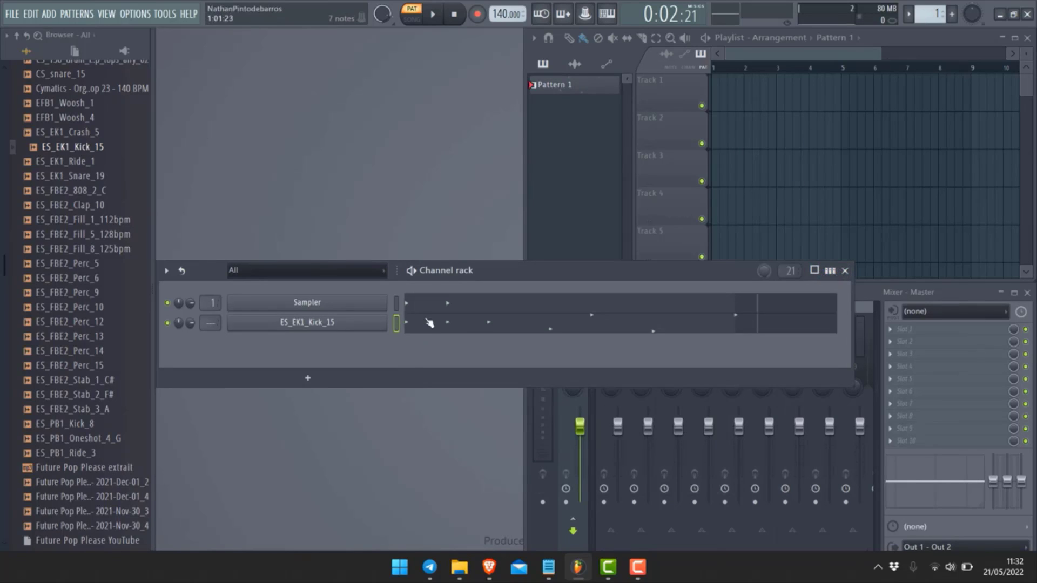
pyautogui.click(621, 328)
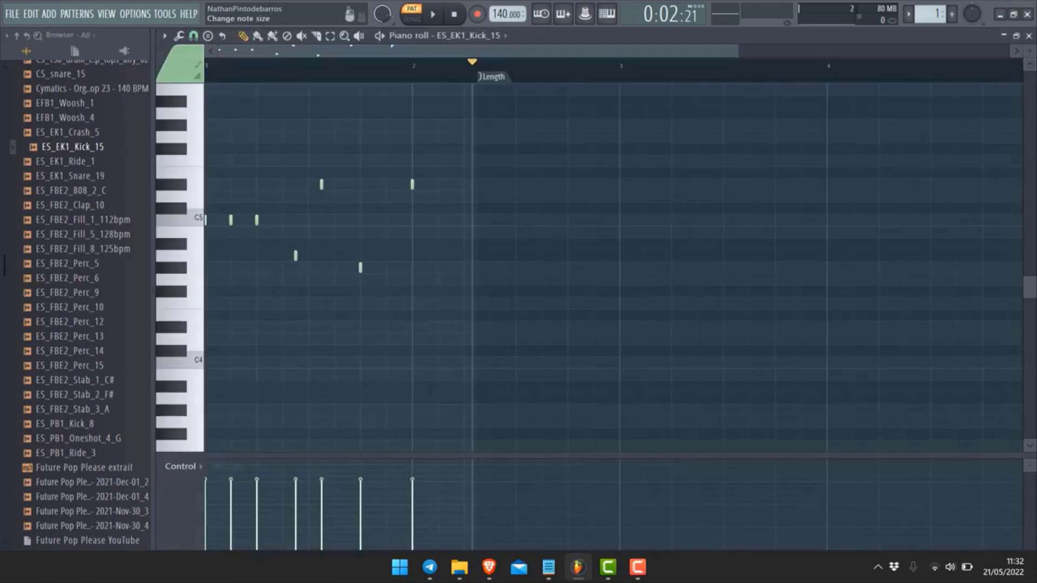
pyautogui.click(1029, 35)
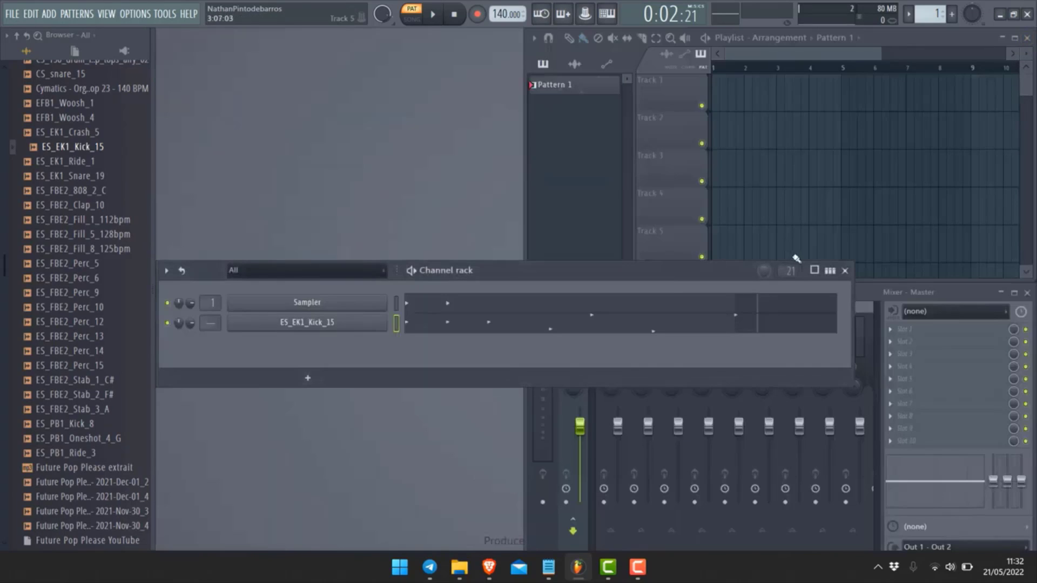
pyautogui.click(830, 271)
# Show and hide the graph editor, and toggle the piano roll previews on and off again
pyautogui.click(820, 272)
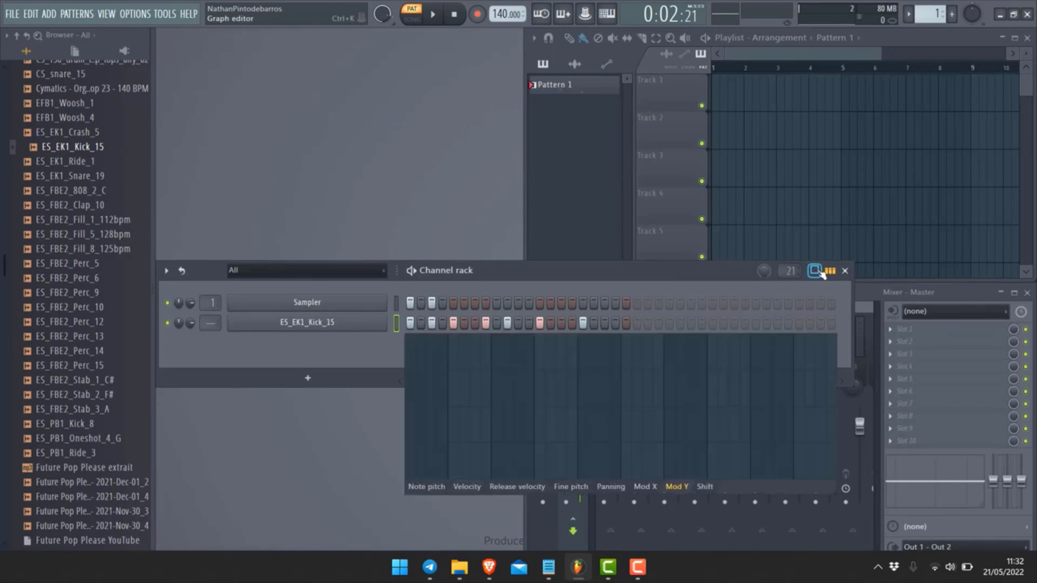
pyautogui.click(816, 271)
pyautogui.click(830, 270)
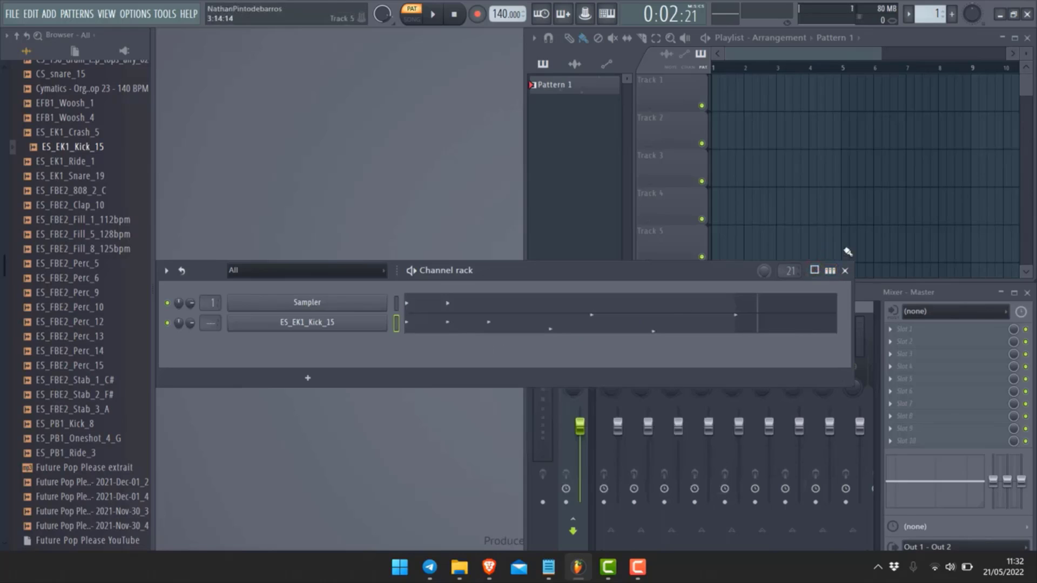
pyautogui.click(831, 270)
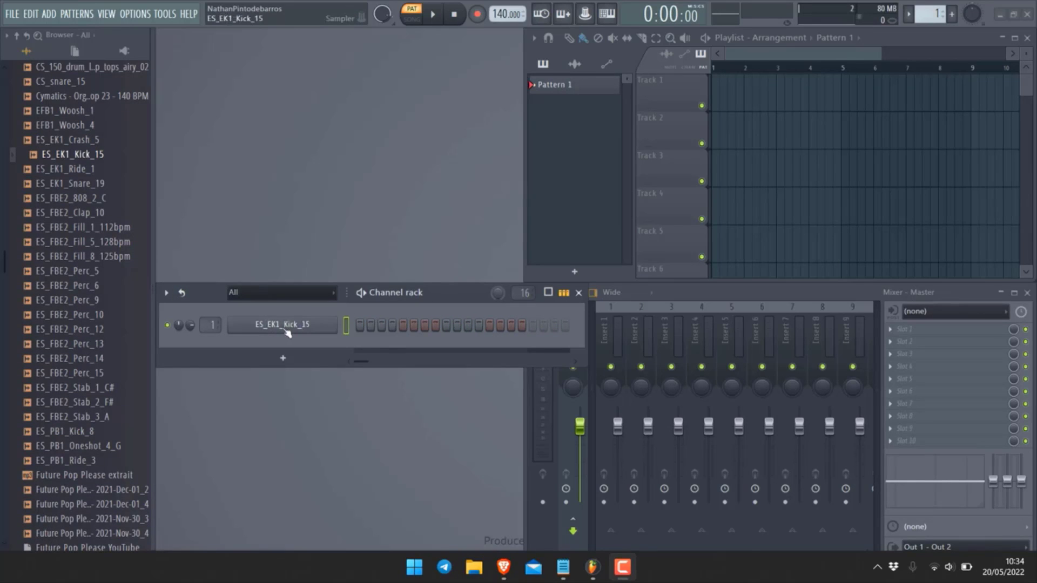
# Fill each 2 steps of the ES_EK1_Kick_15 channel and widen the channel rack to show more steps
pyautogui.rightClick(269, 332)
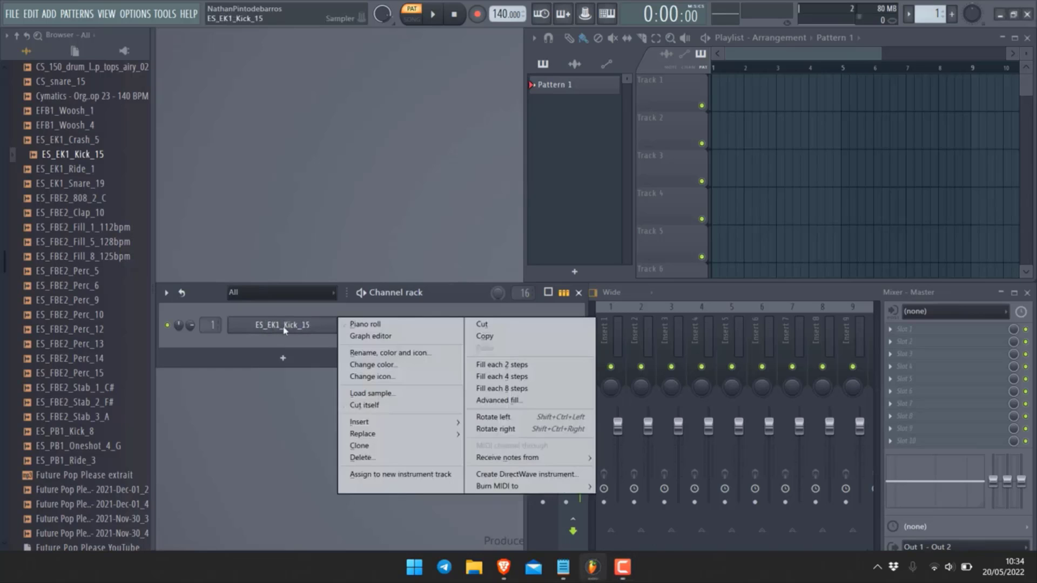
pyautogui.click(520, 365)
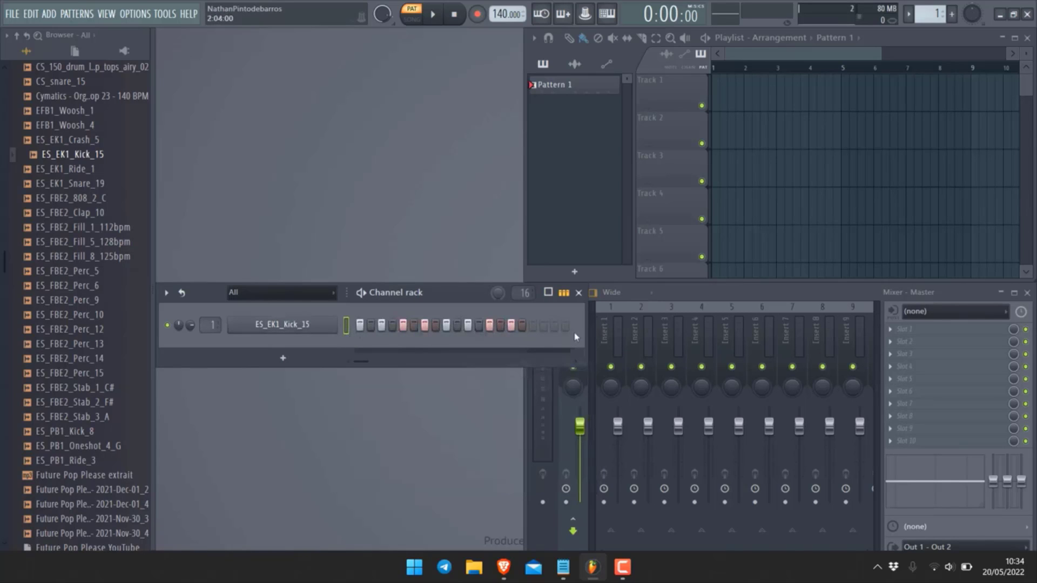
pyautogui.moveTo(588, 328); pyautogui.dragTo(755, 335)
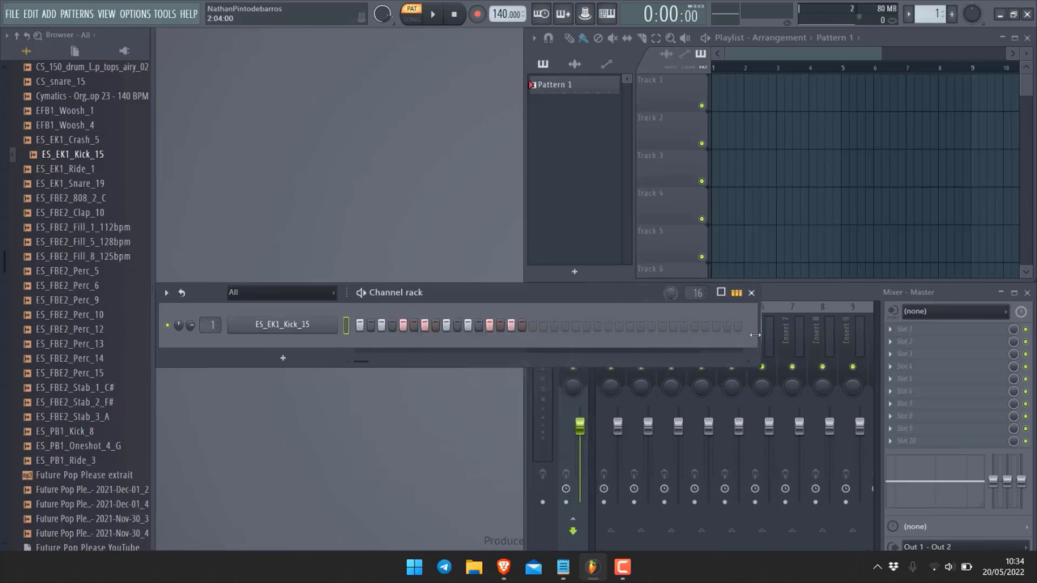
# Extend the kick pattern with notes on steps 18 and 20 and fill each 2 steps across the longer pattern
pyautogui.rightClick(265, 330)
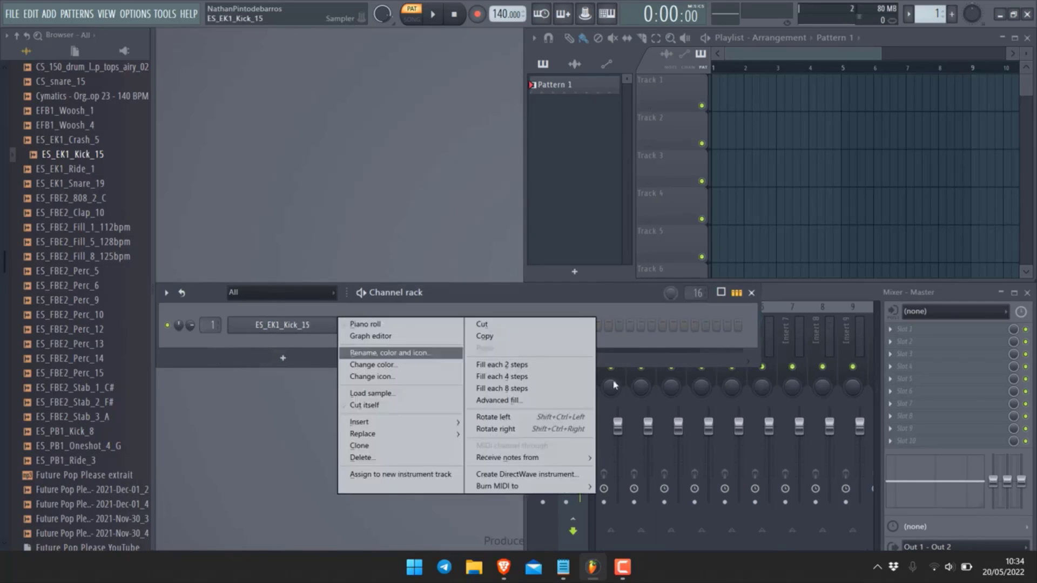
pyautogui.click(584, 365)
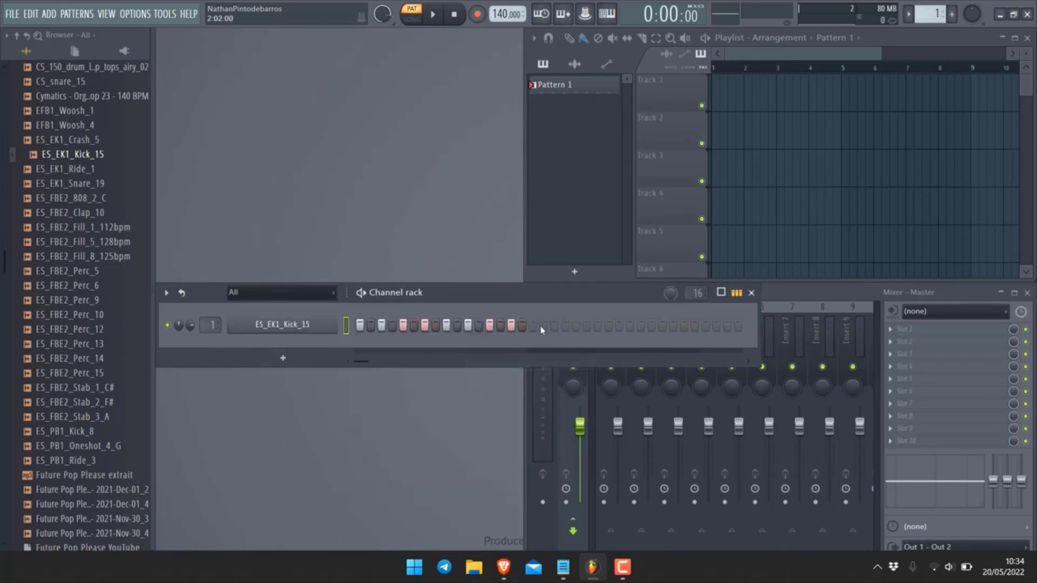
pyautogui.click(542, 327)
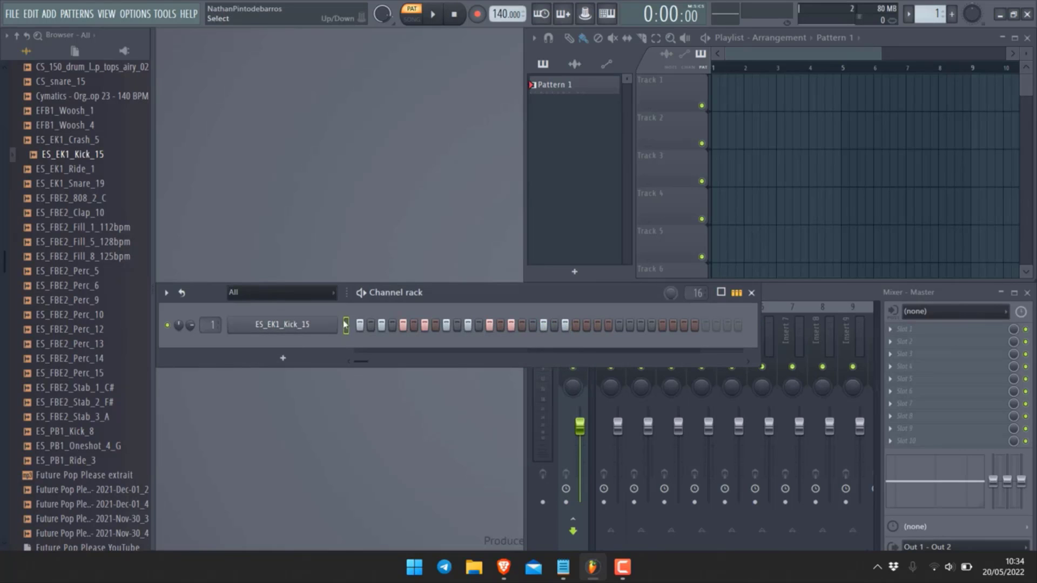
pyautogui.rightClick(274, 325)
pyautogui.click(573, 366)
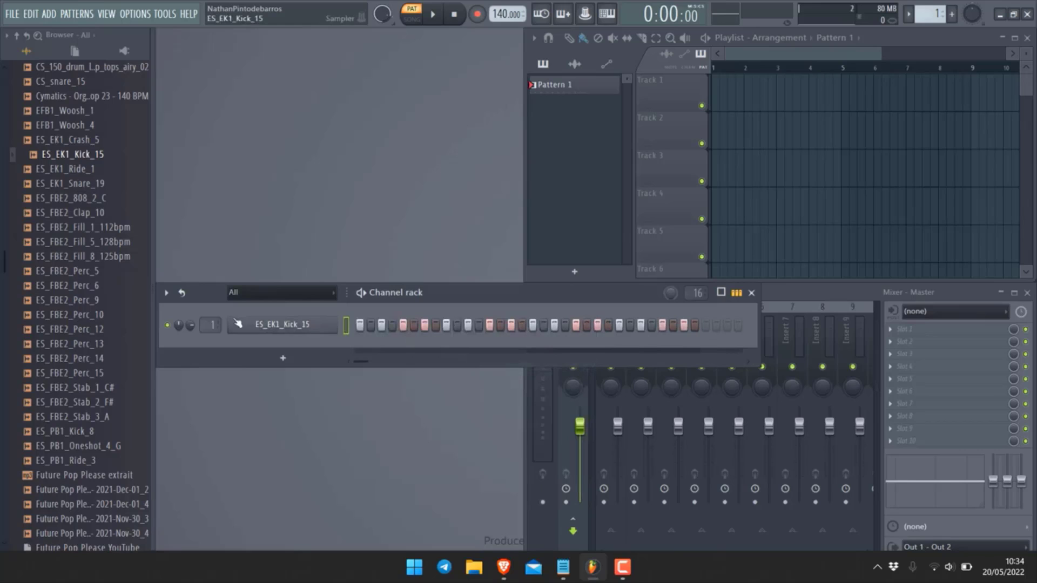
# Refill the ES_EK1_Kick_15 channel on each 4 steps, followed by each 8 steps
pyautogui.rightClick(251, 328)
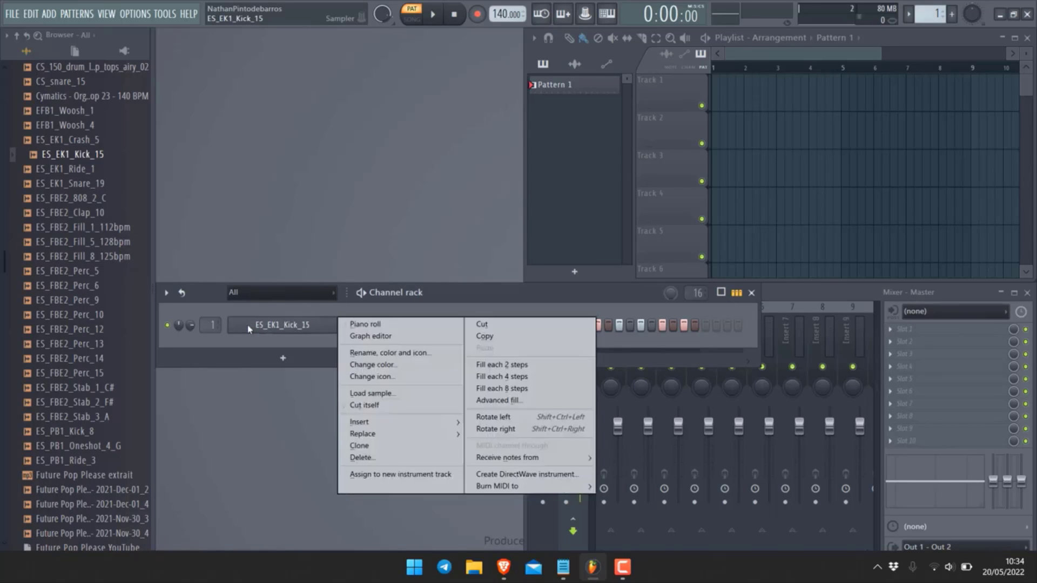
pyautogui.click(533, 377)
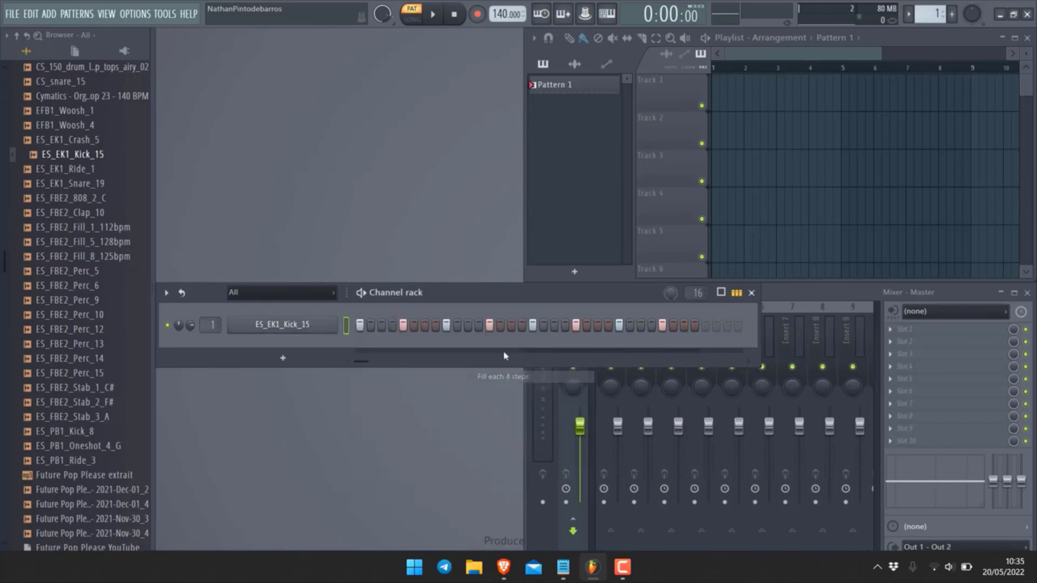
pyautogui.rightClick(335, 323)
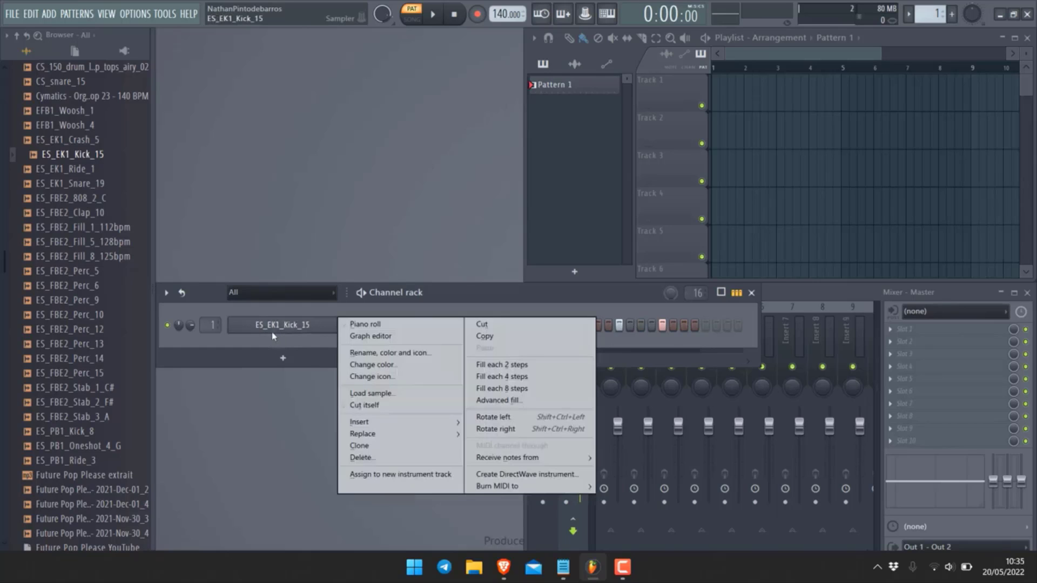
pyautogui.click(549, 389)
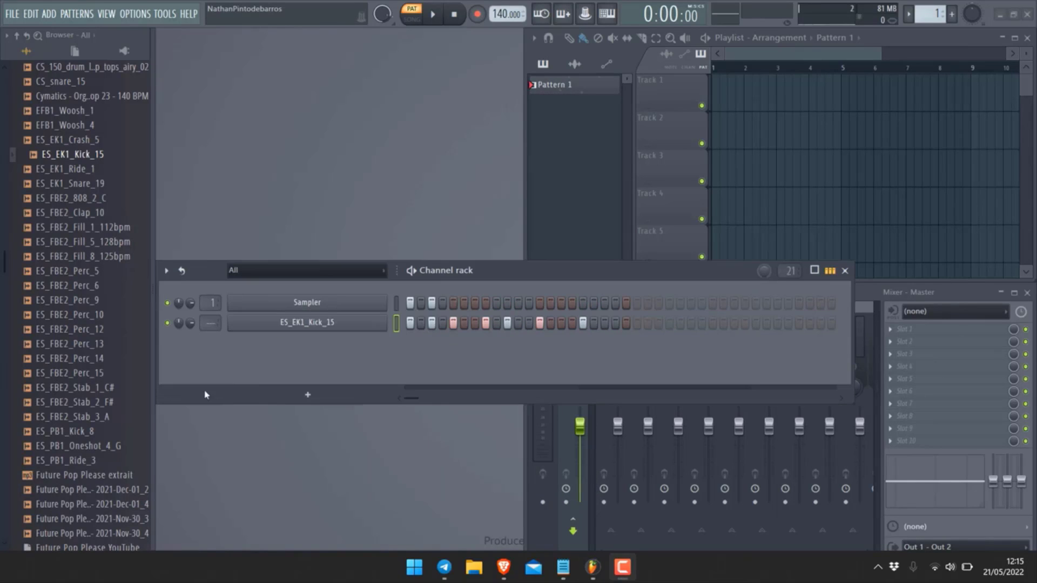
# Search the full generator plugin list for NEXUS, add reFX Nexus as a channel and close its plugin window
pyautogui.click(318, 401)
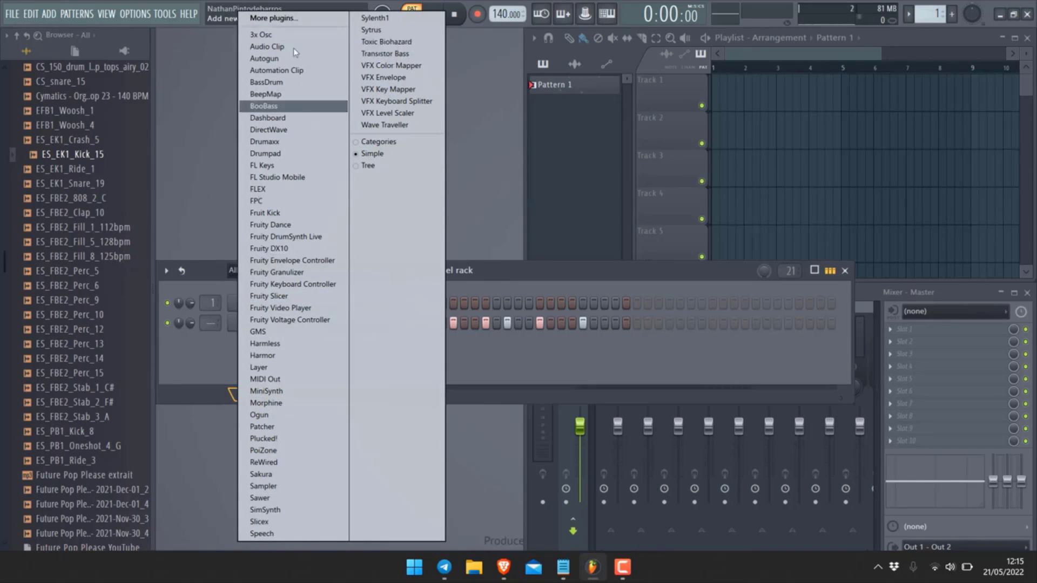
pyautogui.click(272, 17)
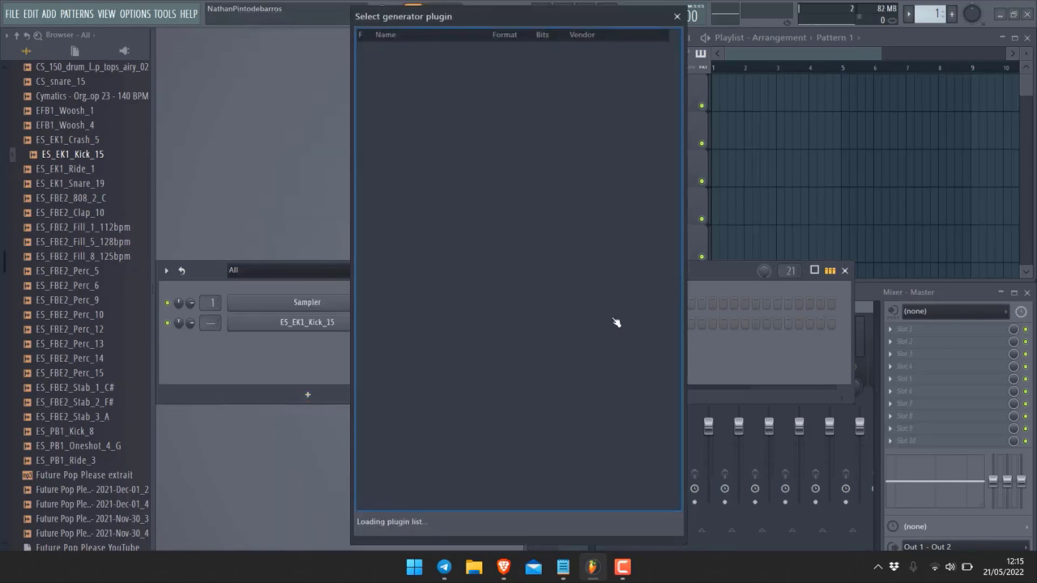
pyautogui.scroll(-8, 505, 222)
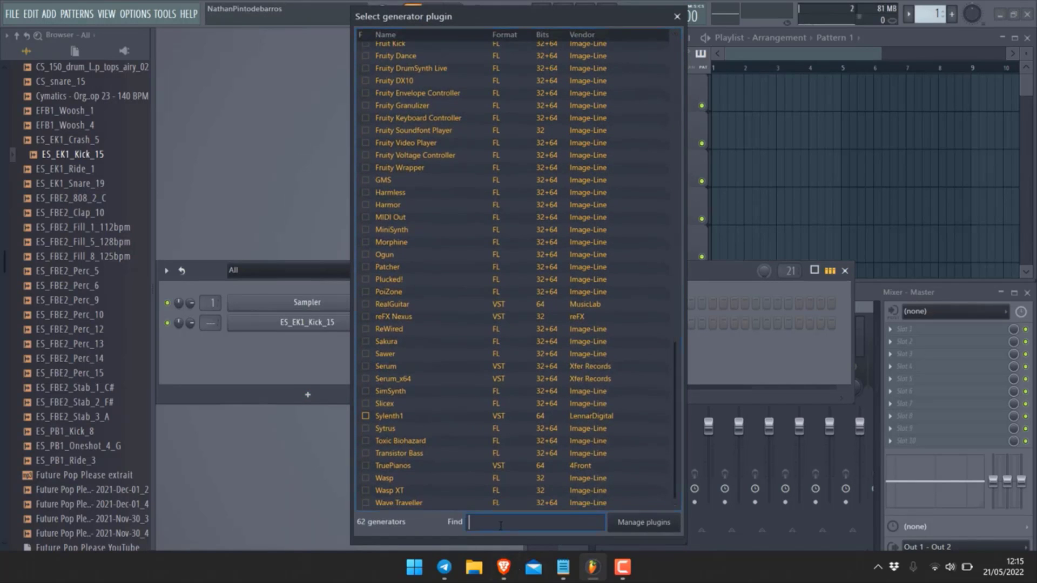
pyautogui.write('NEXUS')
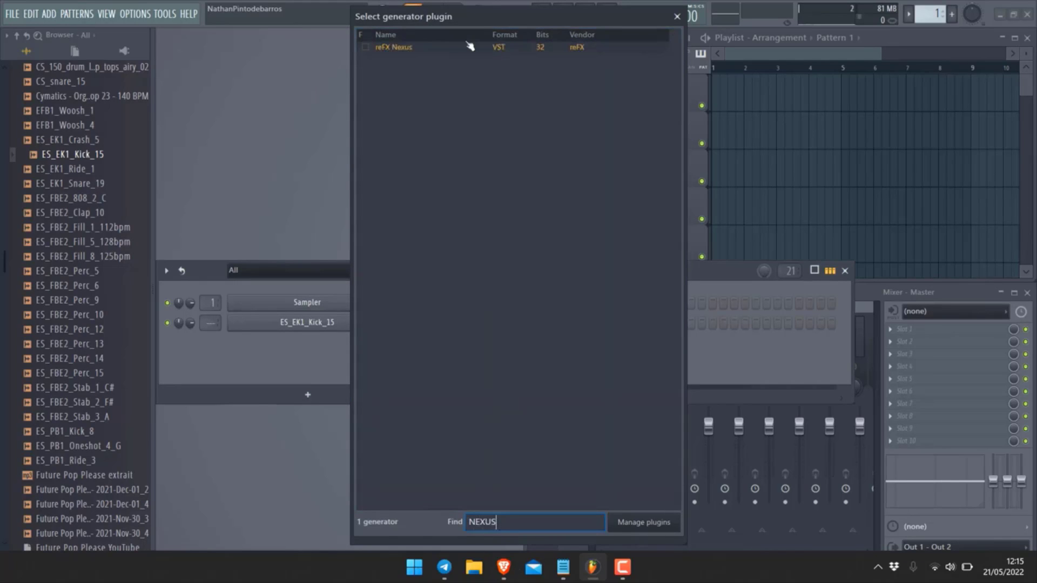
pyautogui.doubleClick(469, 46)
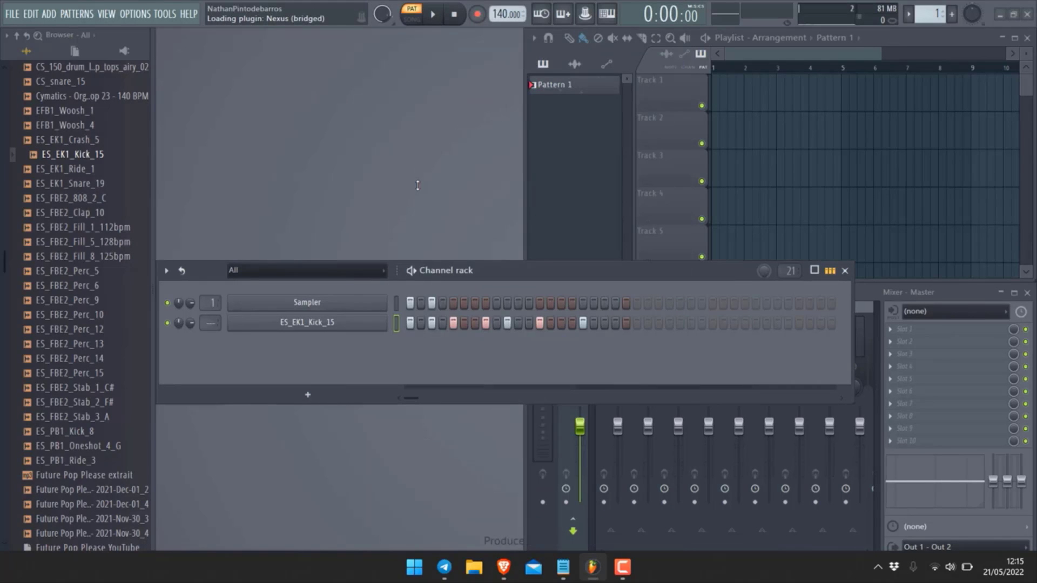
pyautogui.click(510, 110)
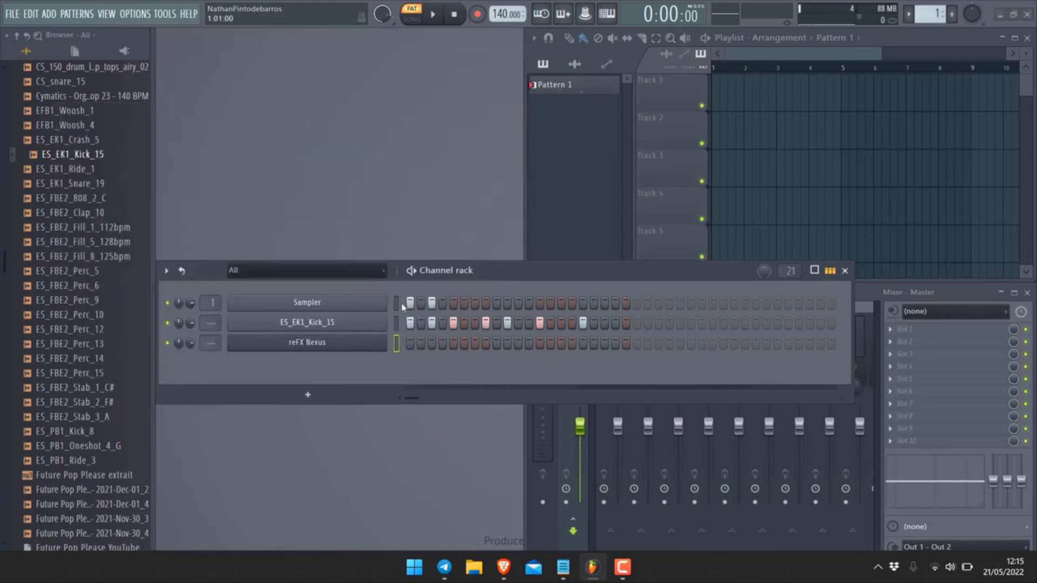
# Switch the add-channel plugin list to the Tree view and back to Simple
pyautogui.click(307, 394)
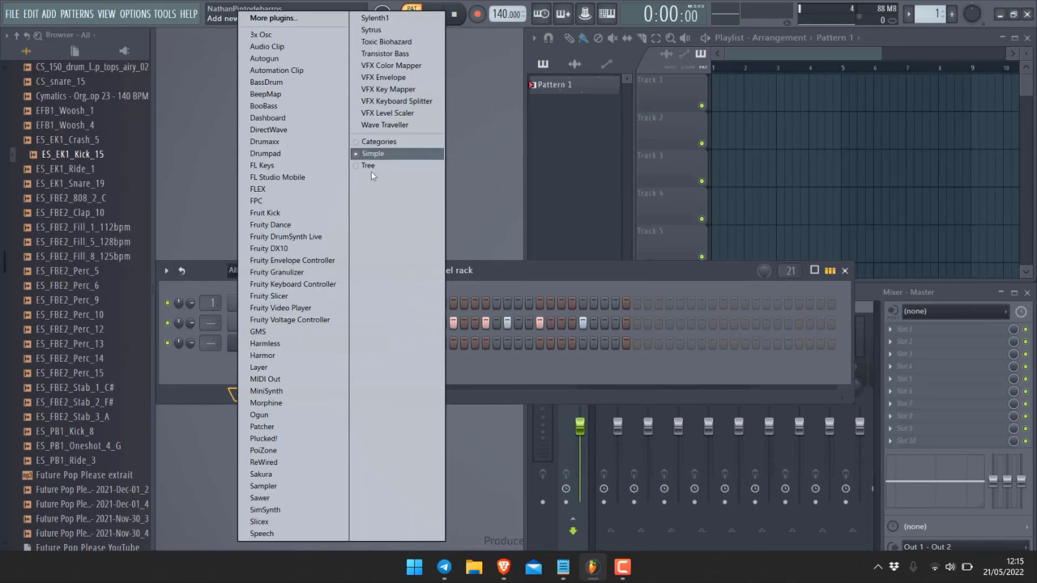
pyautogui.click(371, 166)
pyautogui.click(308, 395)
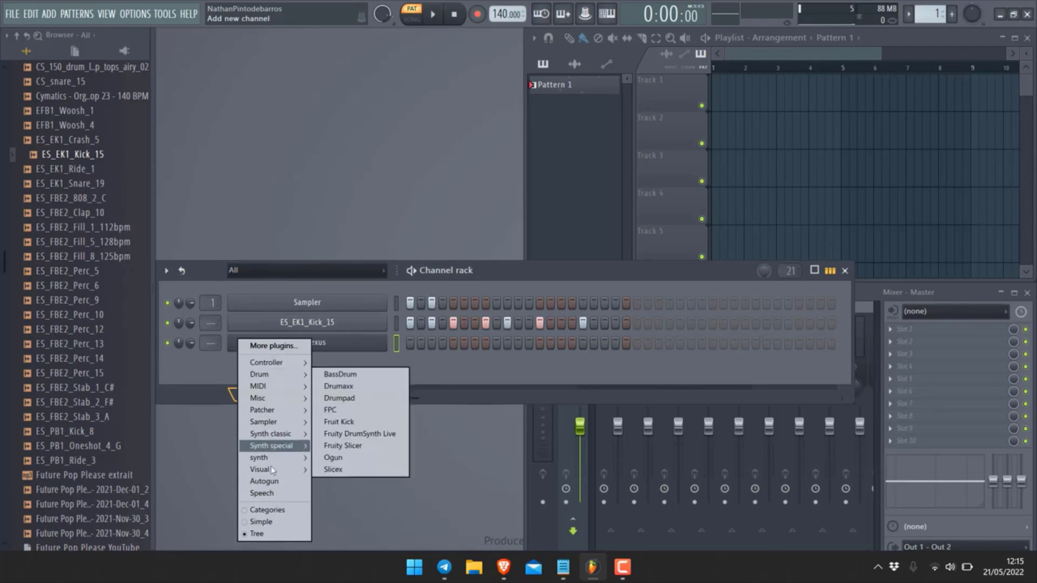
pyautogui.click(267, 525)
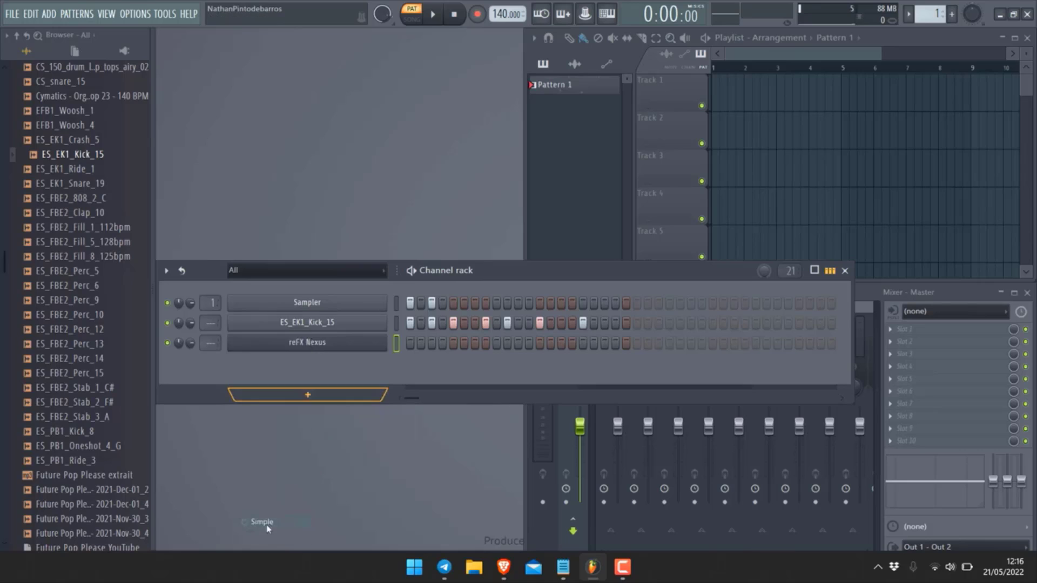
# Switch the add-channel plugin list to the Categories view, look at the categorized plugins and close the list
pyautogui.click(306, 395)
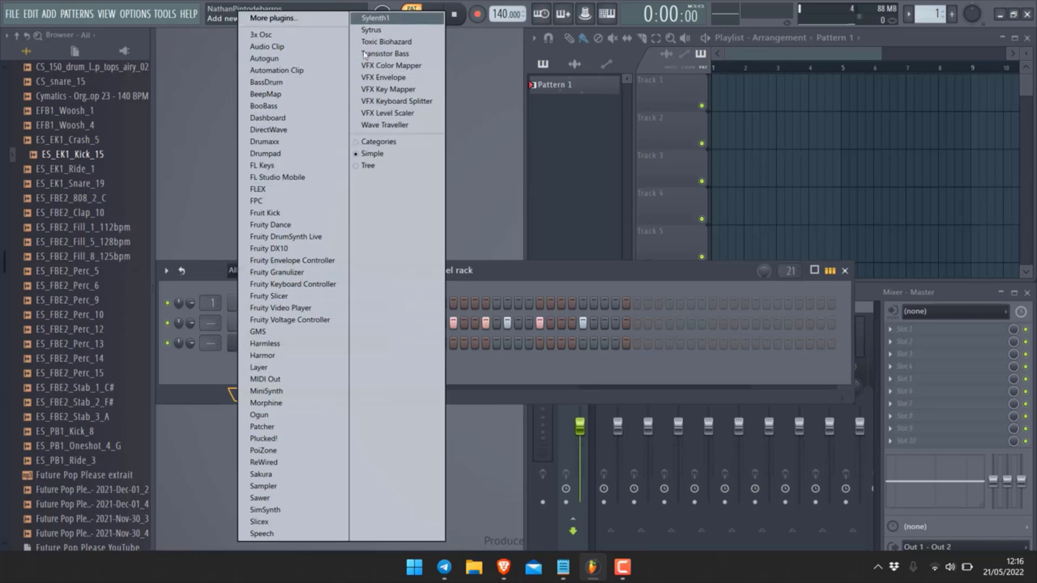
pyautogui.click(378, 142)
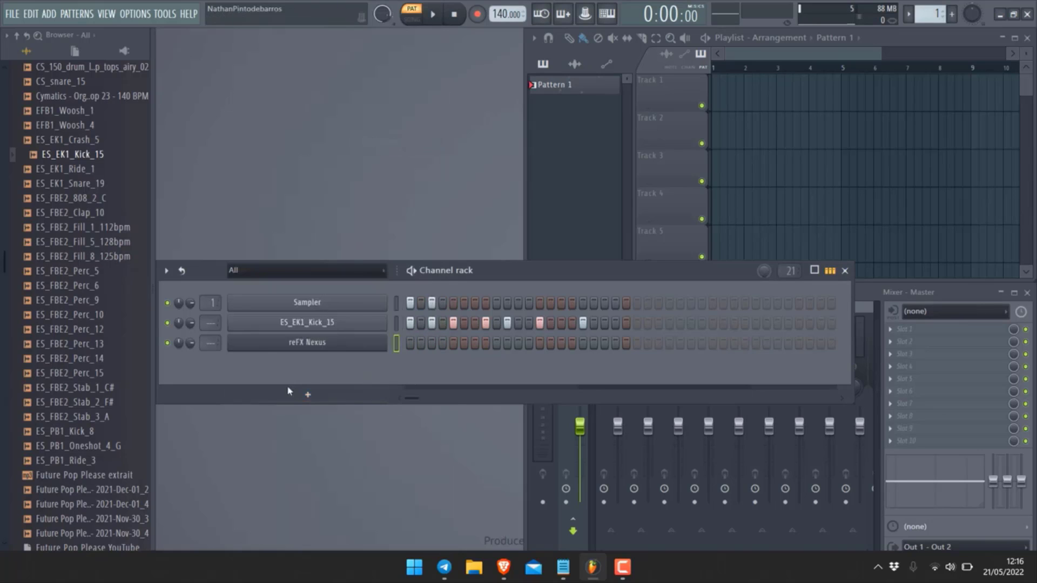
pyautogui.click(285, 395)
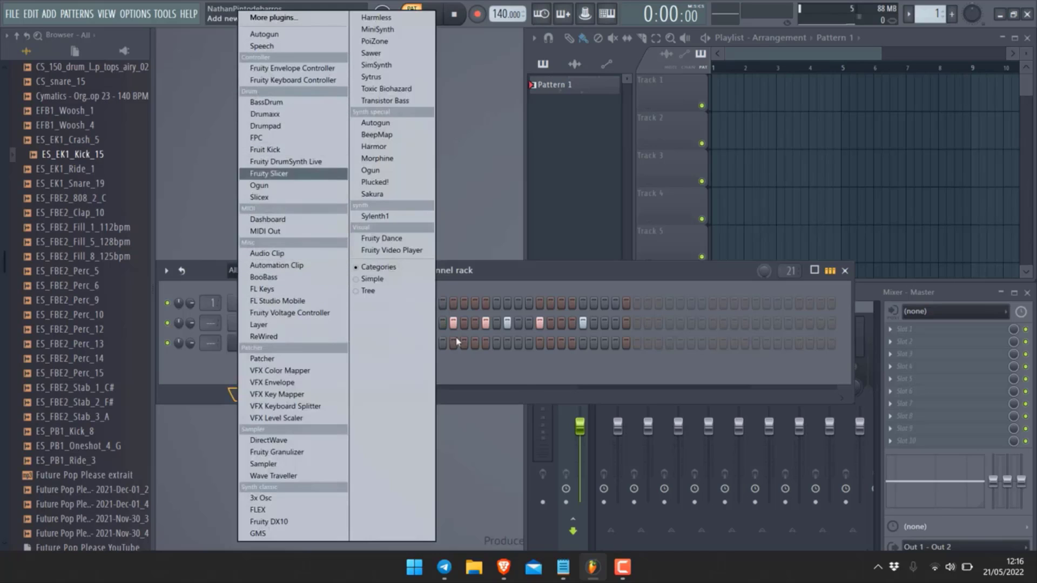
pyautogui.click(529, 385)
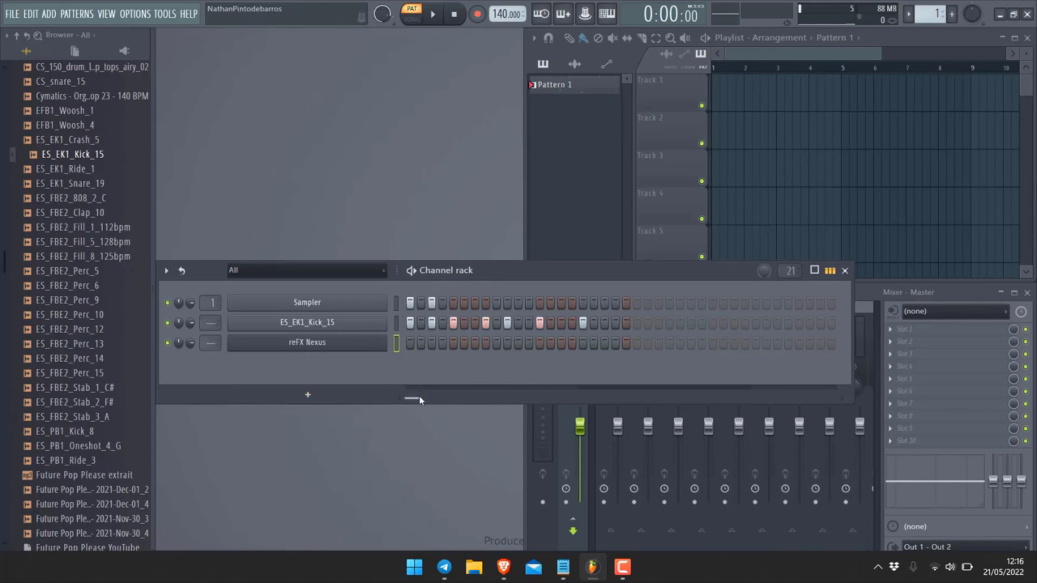
# Increase the pattern length to 100 steps in the channel rack
pyautogui.moveTo(426, 399); pyautogui.dragTo(386, 420)
pyautogui.moveTo(793, 277); pyautogui.dragTo(794, 238)
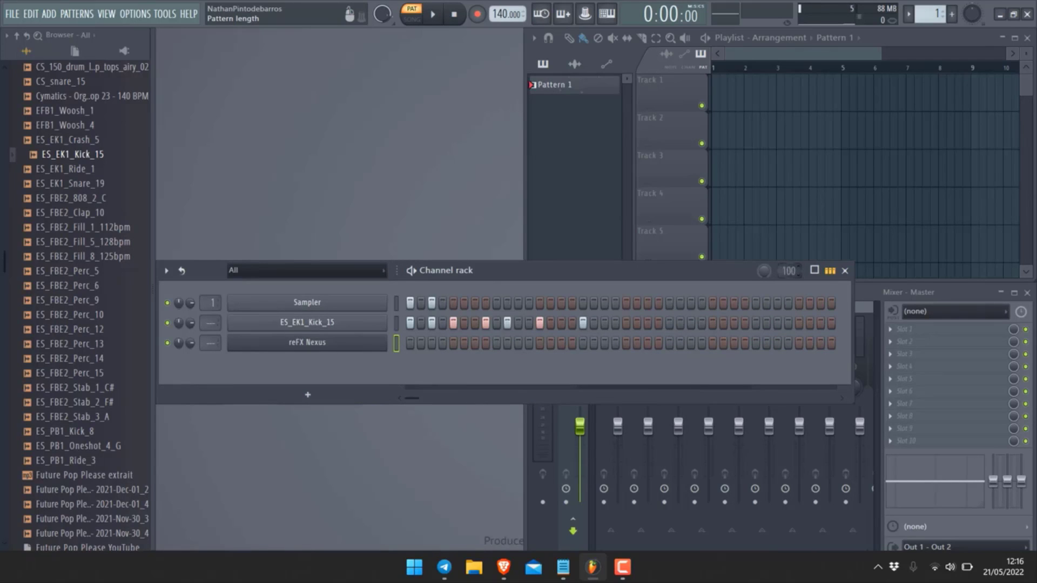
pyautogui.moveTo(410, 398)
pyautogui.mouseDown()
pyautogui.moveTo(483, 402)
pyautogui.moveTo(399, 399)
pyautogui.mouseUp()
# Play the lengthened pattern and stop playback
pyautogui.press('space')
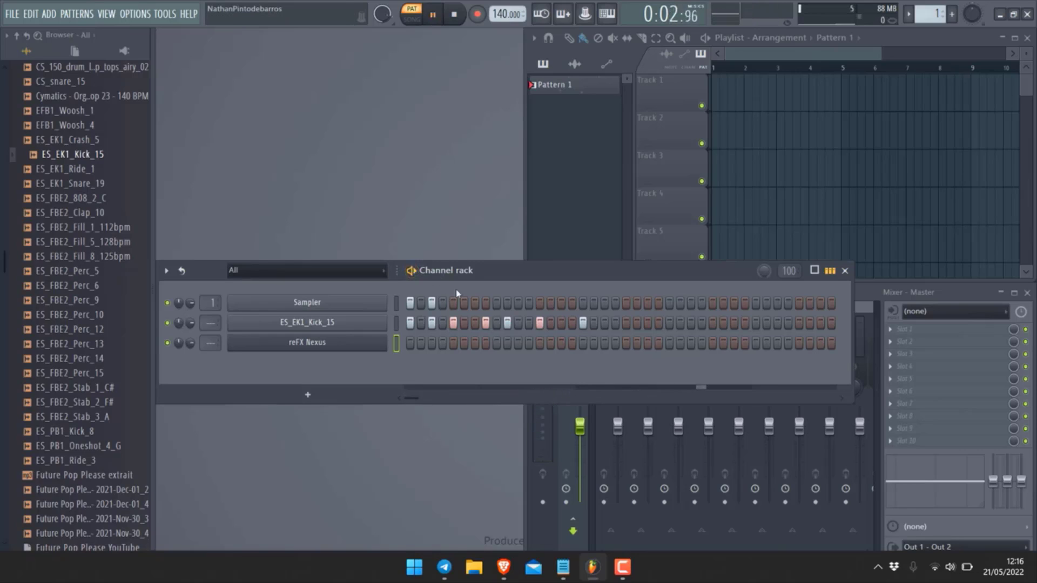
pyautogui.click(411, 271)
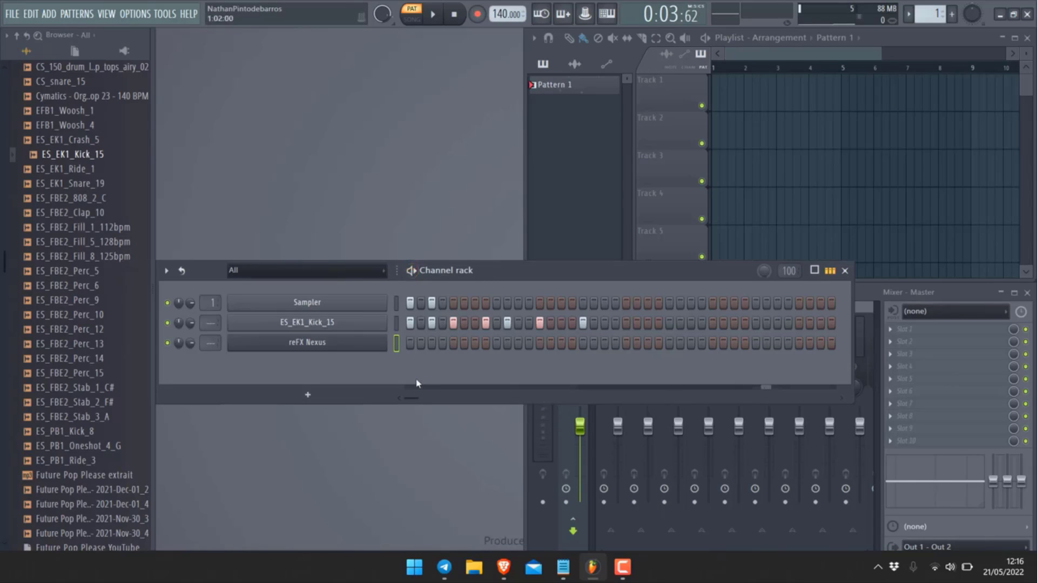
pyautogui.press('space')
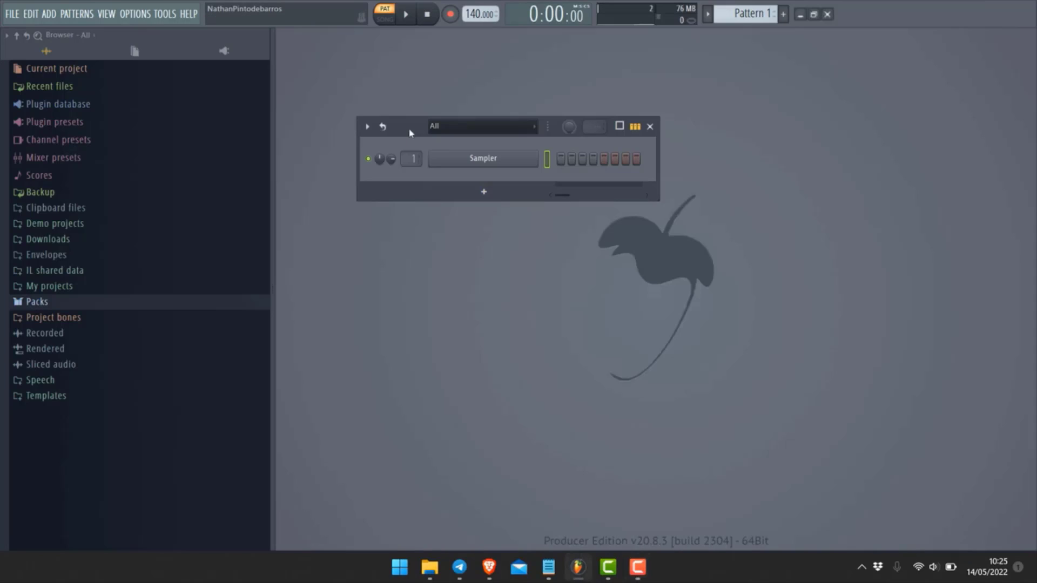
# Hide and reshow the channel rack, and add a Sylenth1 channel with its plugin window closed
pyautogui.press('F6')
pyautogui.press('F6')
pyautogui.click(484, 192)
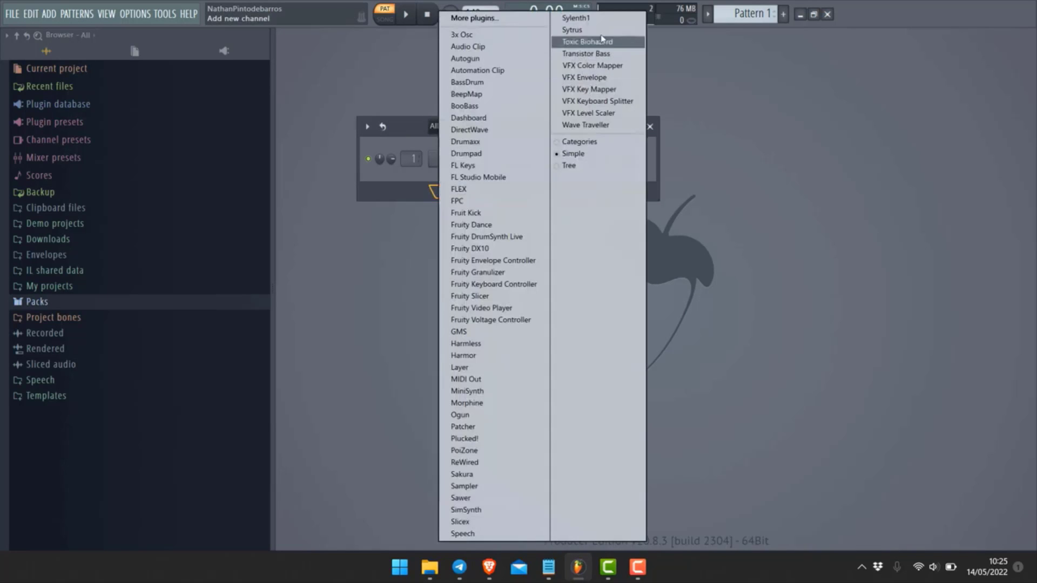
pyautogui.click(607, 20)
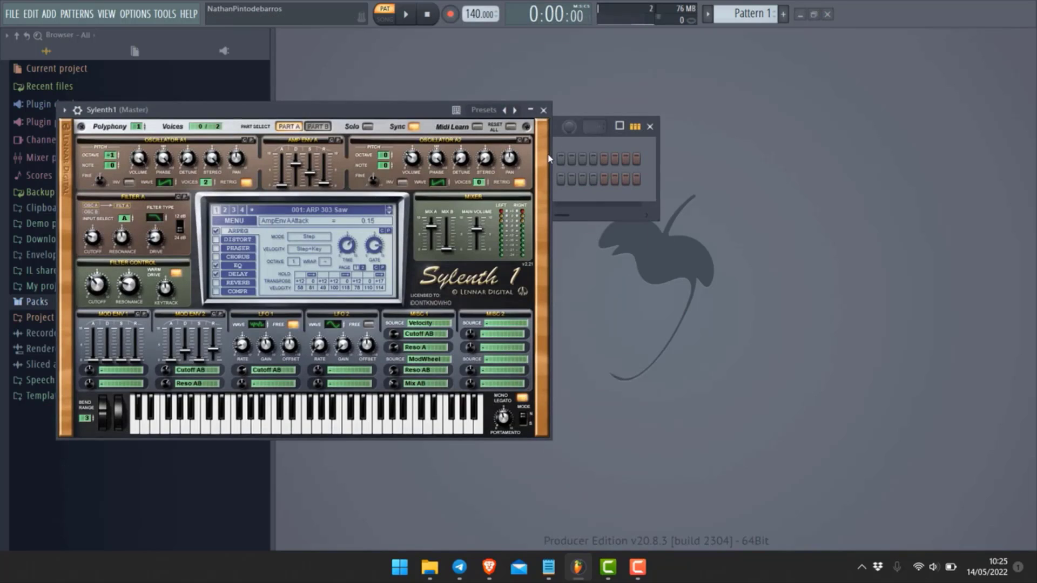
pyautogui.click(543, 111)
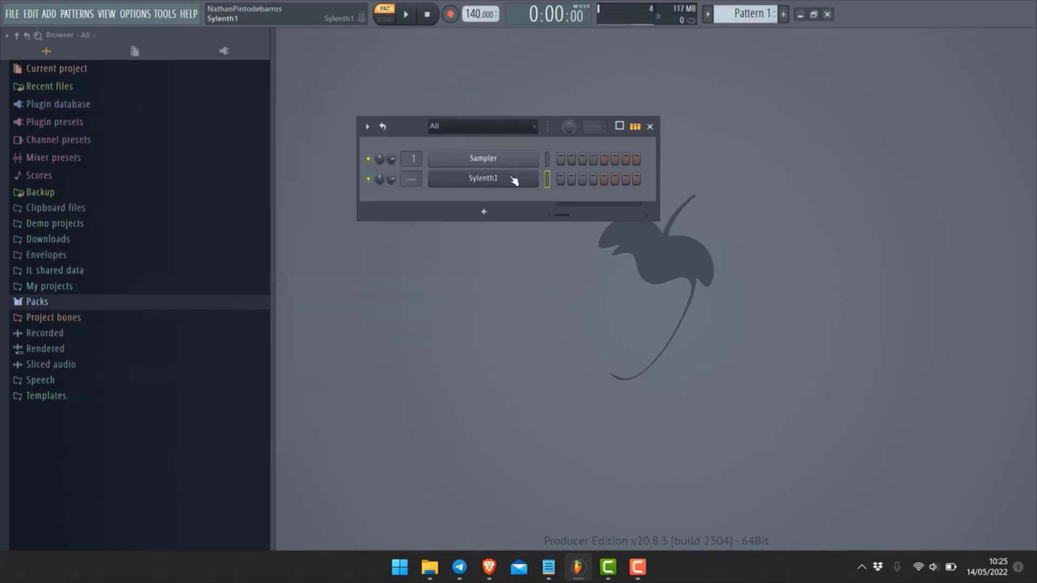
# Rename the Sylenth1 channel to Intro
pyautogui.rightClick(512, 179)
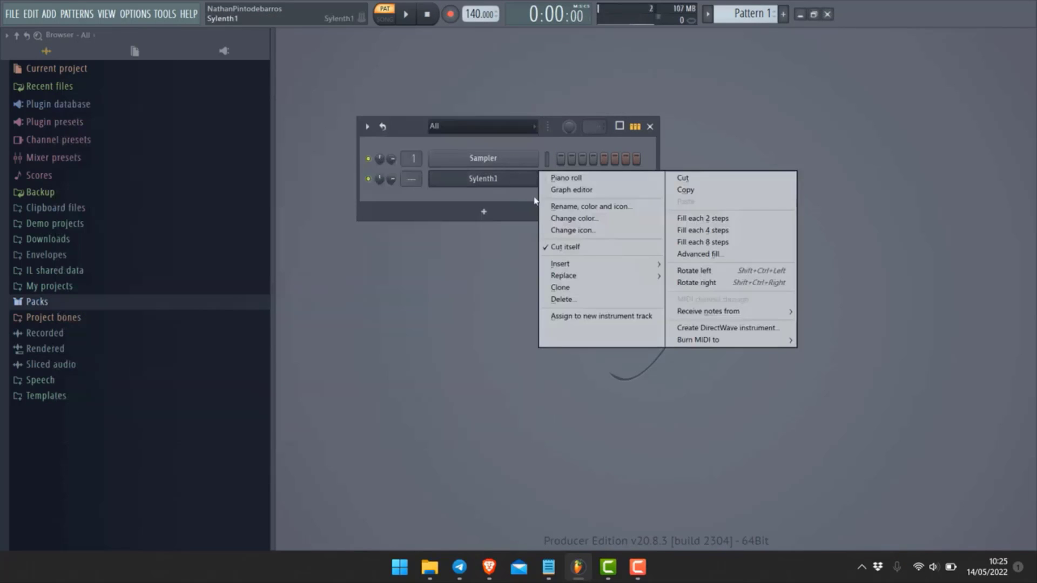
pyautogui.click(571, 211)
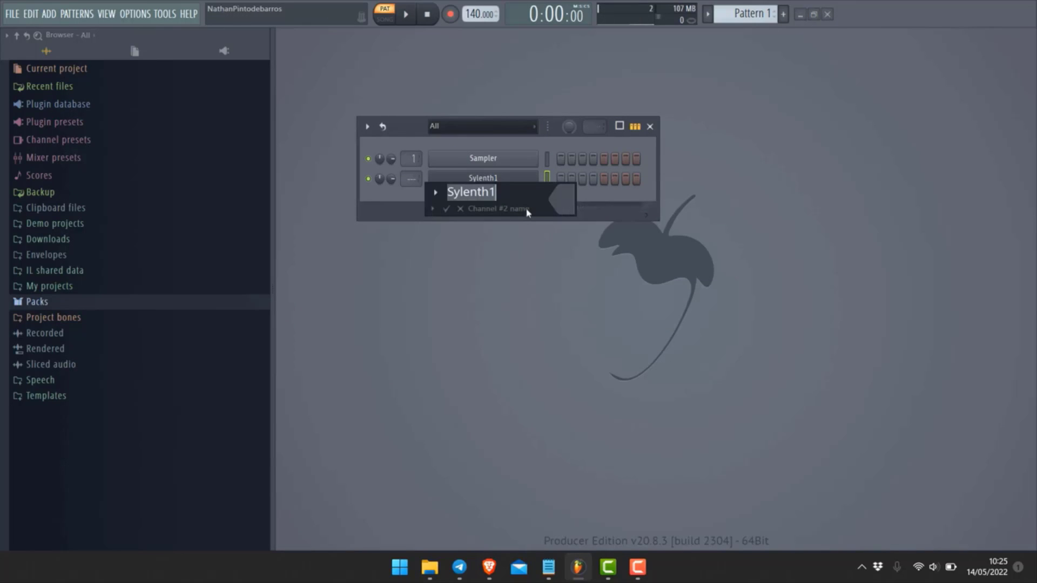
pyautogui.write('Intro')
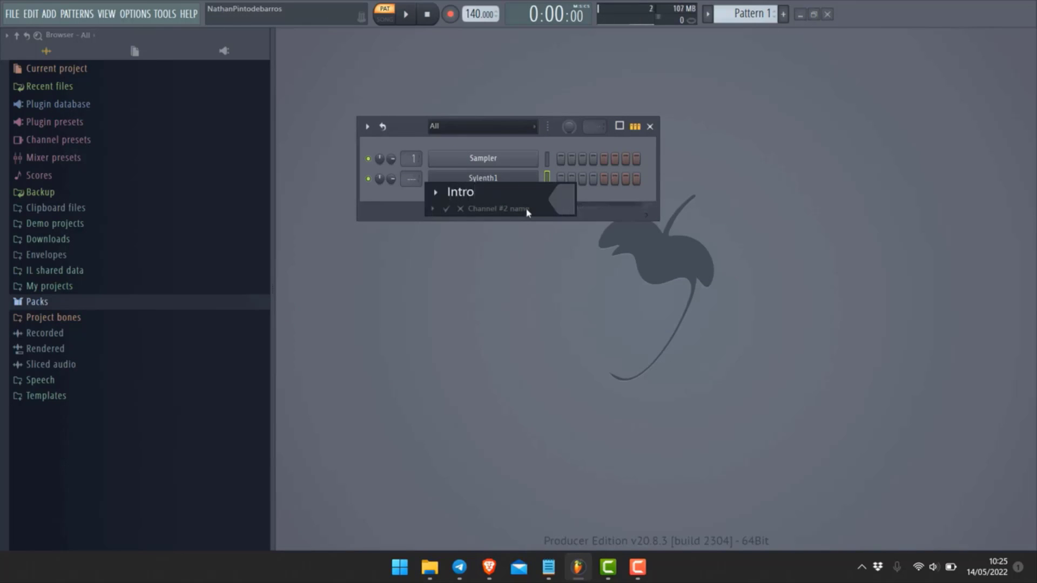
pyautogui.click(446, 209)
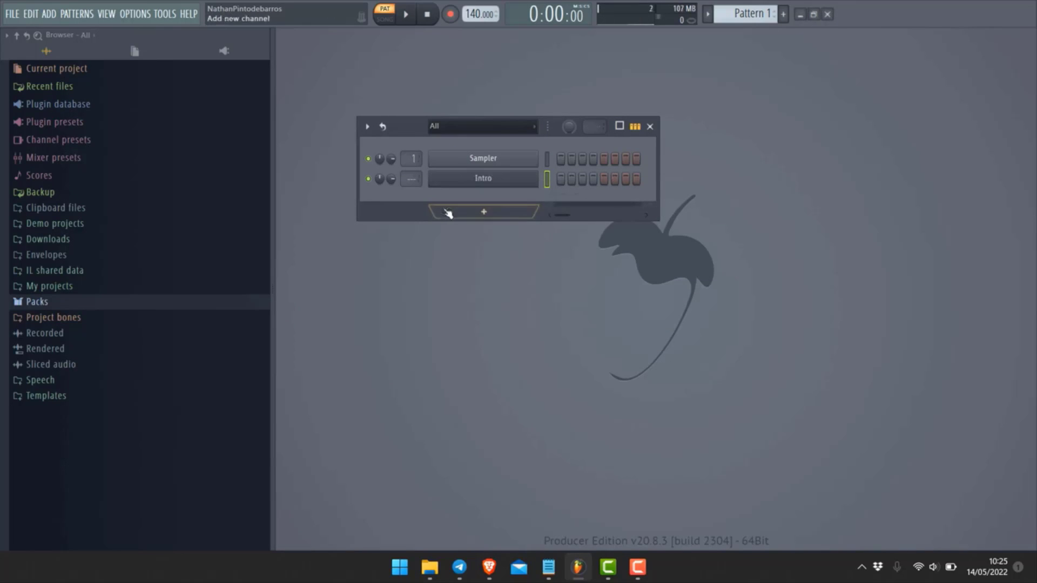
# Color the Intro channel brown-red (#851F19) through its rename, color and icon options
pyautogui.rightClick(494, 184)
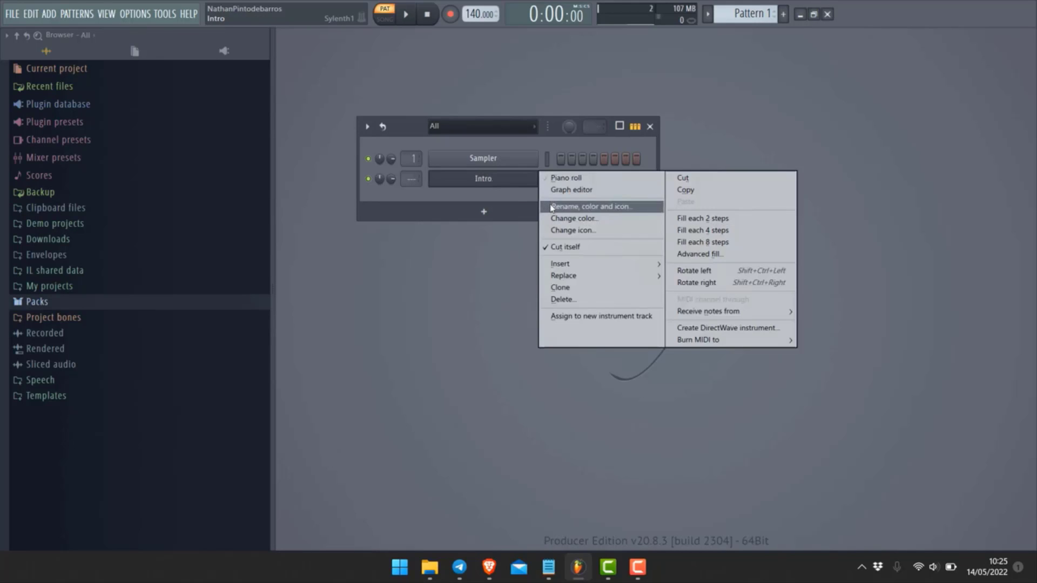
pyautogui.click(607, 207)
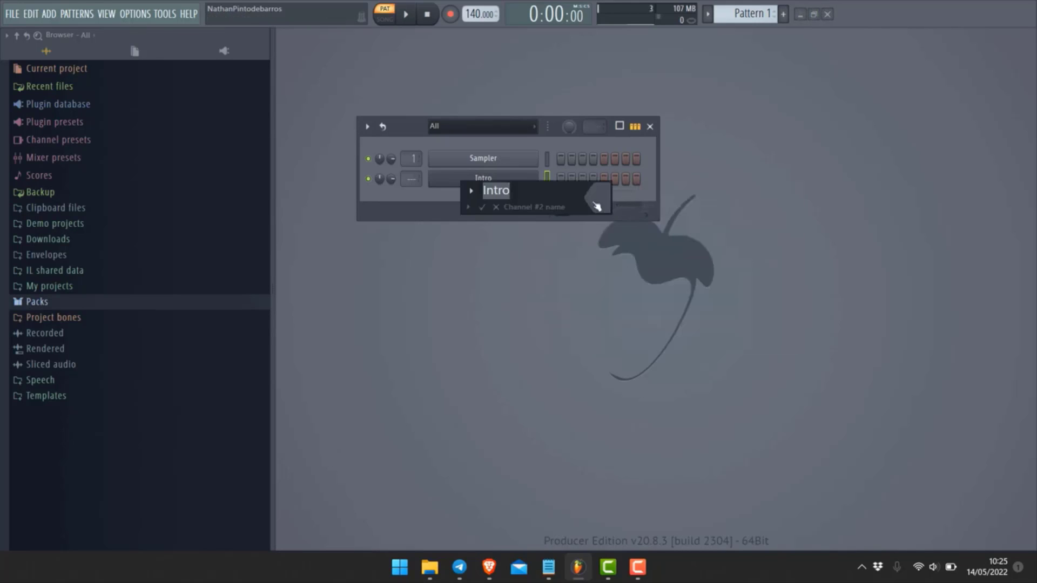
pyautogui.click(594, 205)
pyautogui.moveTo(714, 312); pyautogui.dragTo(716, 258)
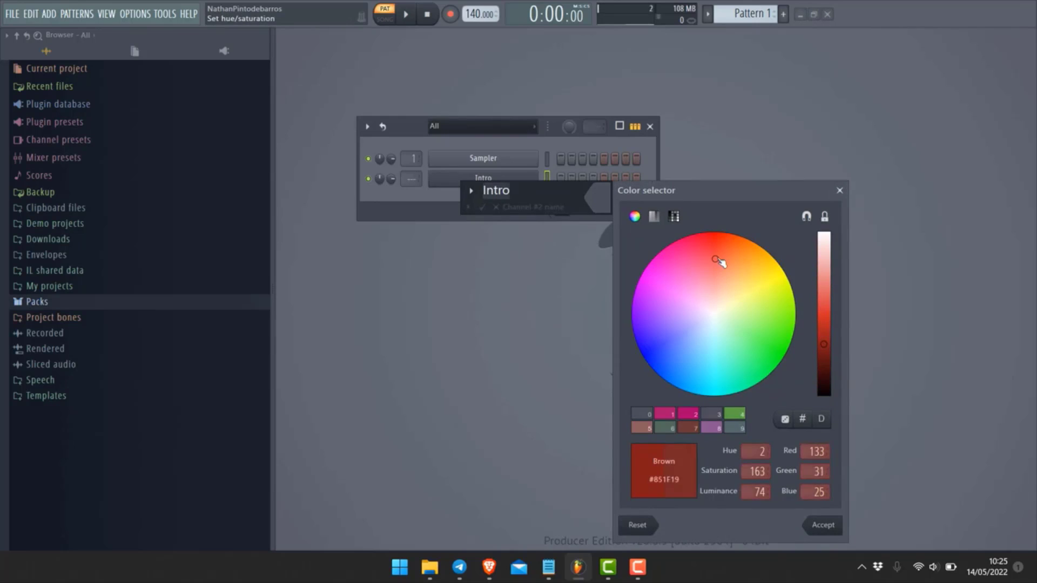
pyautogui.click(823, 524)
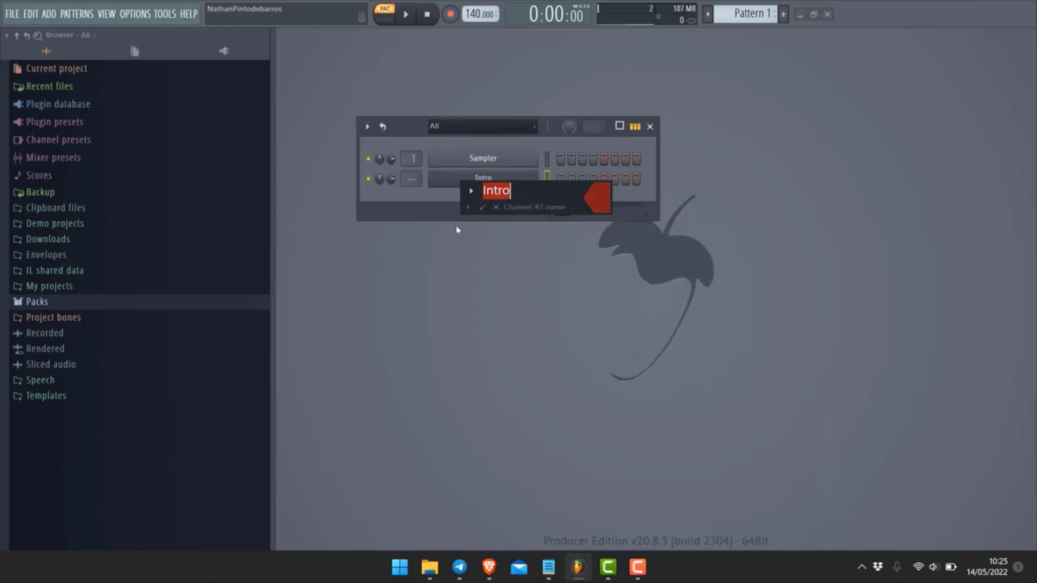
pyautogui.click(483, 207)
# Change the Intro channel's color to sea green (#1C8255)
pyautogui.rightClick(478, 181)
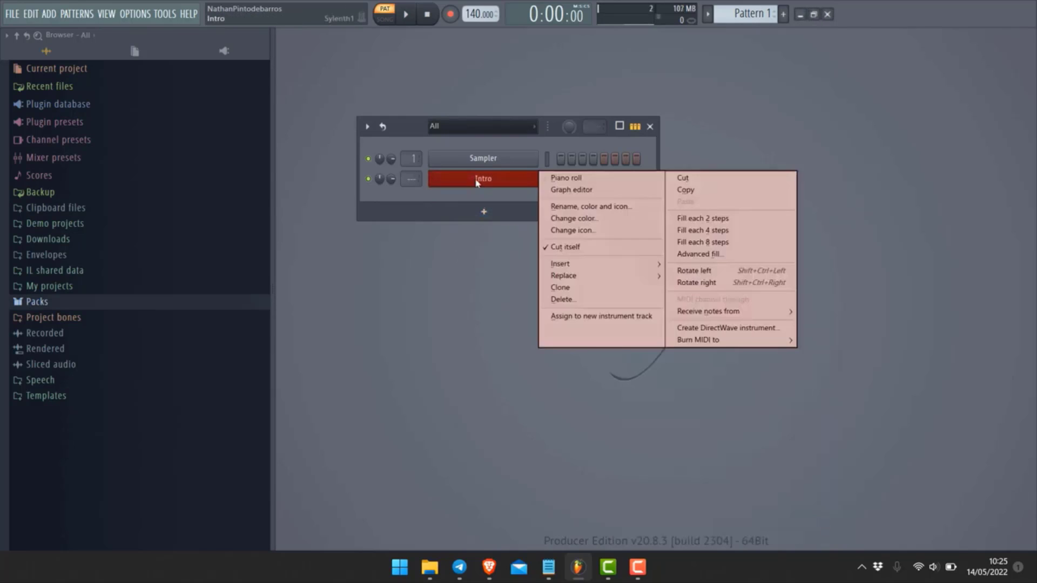
pyautogui.click(588, 220)
pyautogui.moveTo(641, 307); pyautogui.dragTo(690, 352)
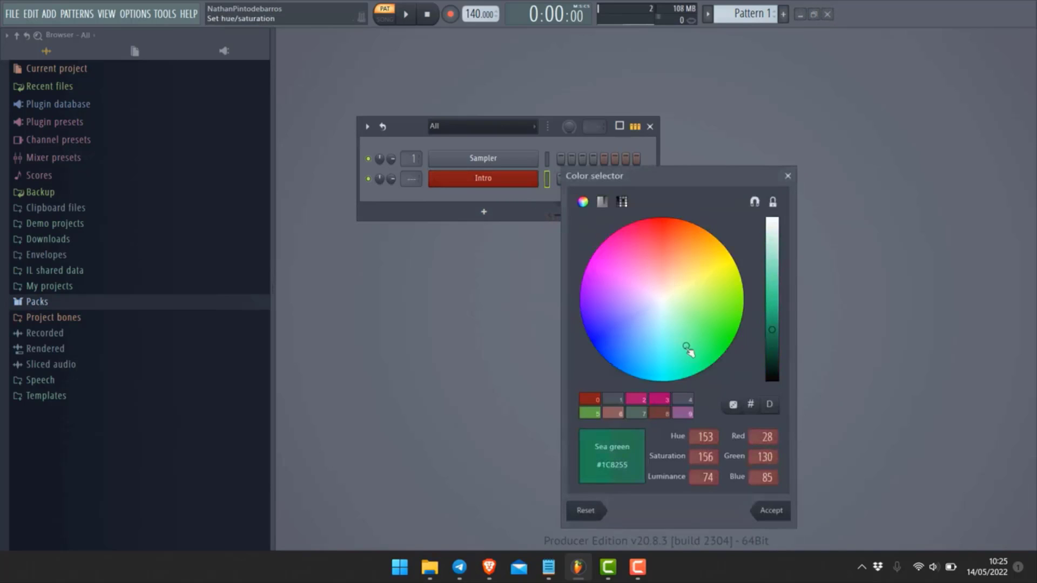
pyautogui.click(773, 511)
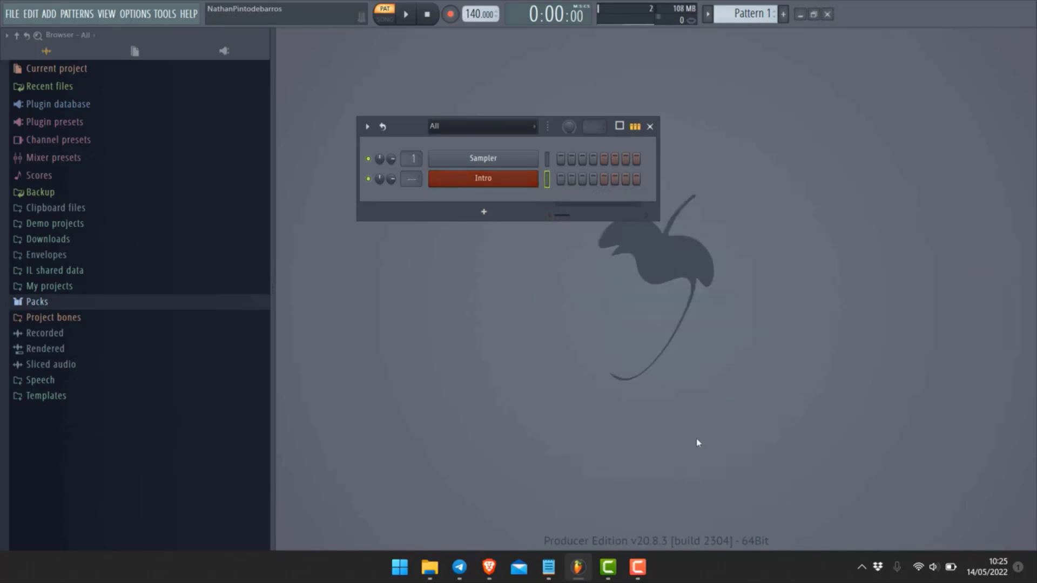
# Change the Intro channel's icon to the lips symbol
pyautogui.rightClick(492, 180)
pyautogui.click(567, 232)
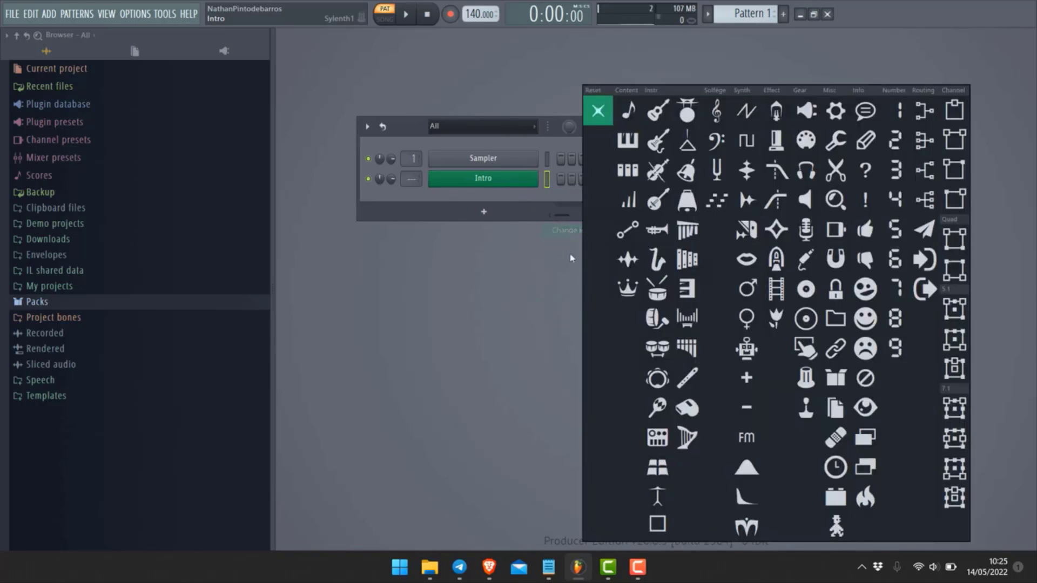
pyautogui.click(746, 260)
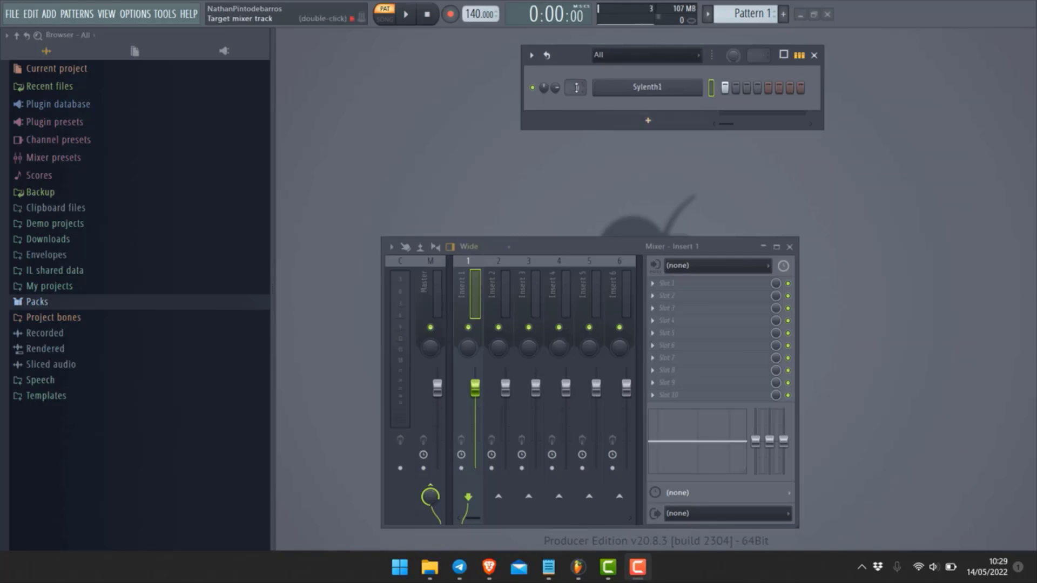
# Clear the Sylenth1 channel's mixer track assignment, route it back to mixer track 1, and play the pattern
pyautogui.moveTo(576, 87); pyautogui.dragTo(582, 161)
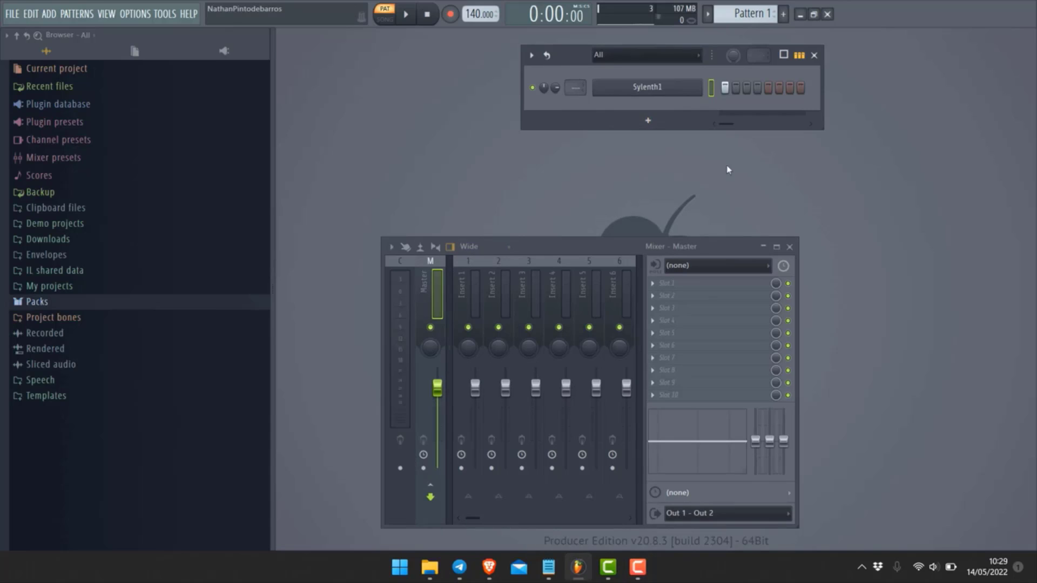
pyautogui.click(472, 264)
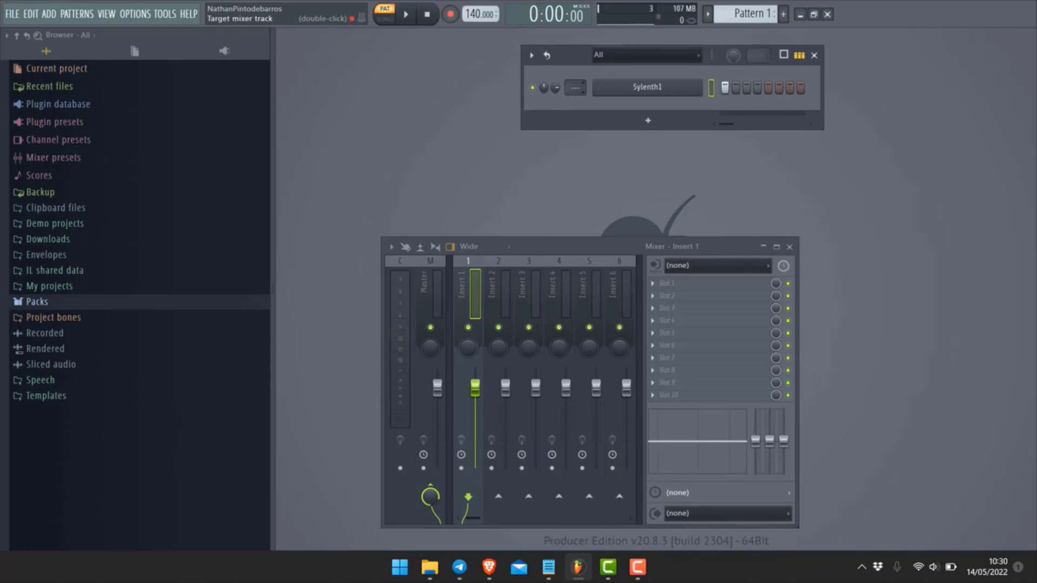
pyautogui.moveTo(575, 88)
pyautogui.mouseDown()
pyautogui.moveTo(576, 72)
pyautogui.moveTo(575, 82)
pyautogui.mouseUp()
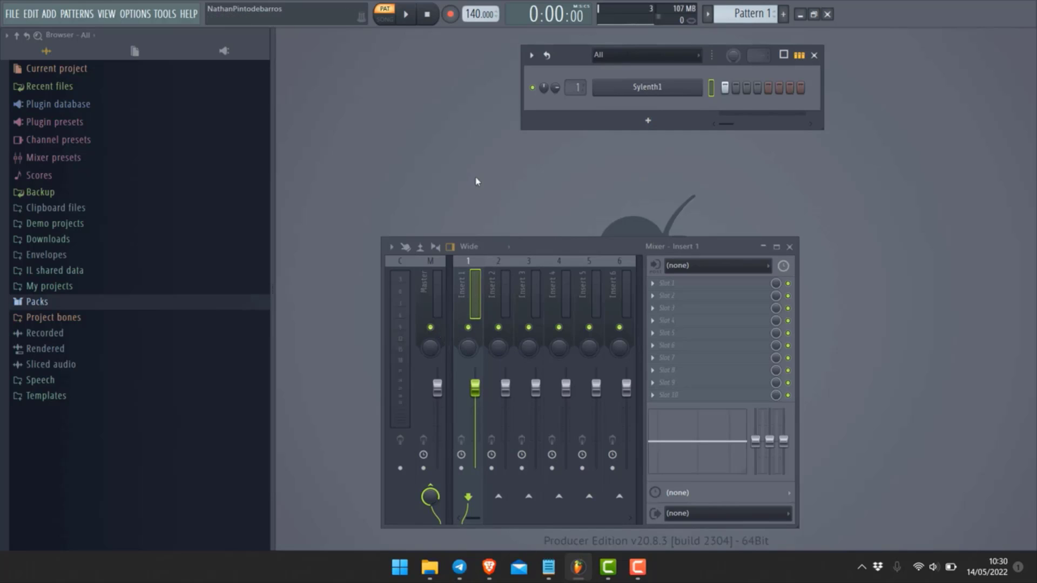
pyautogui.press('space')
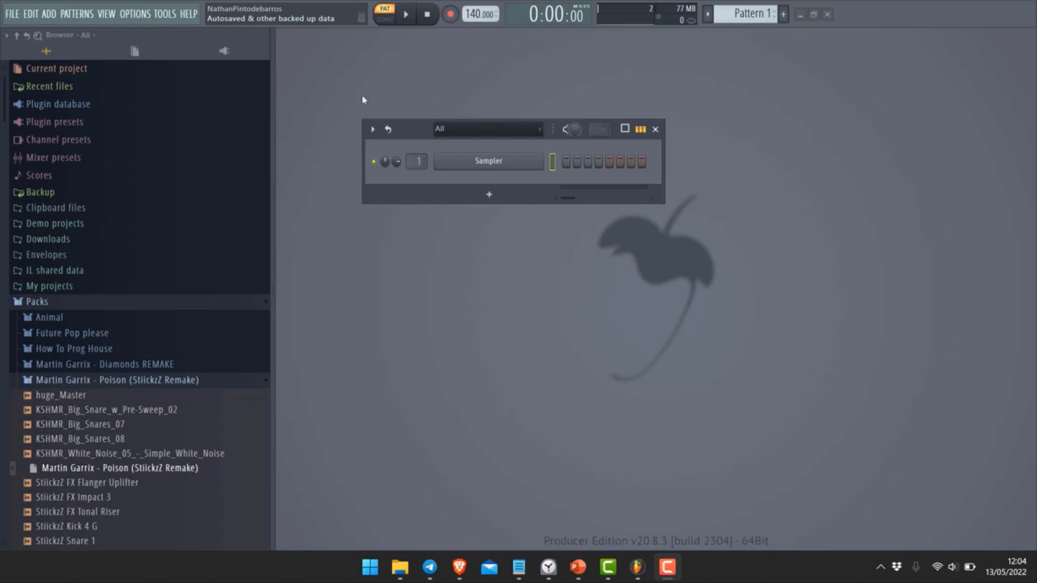
pyautogui.rightClick(503, 165)
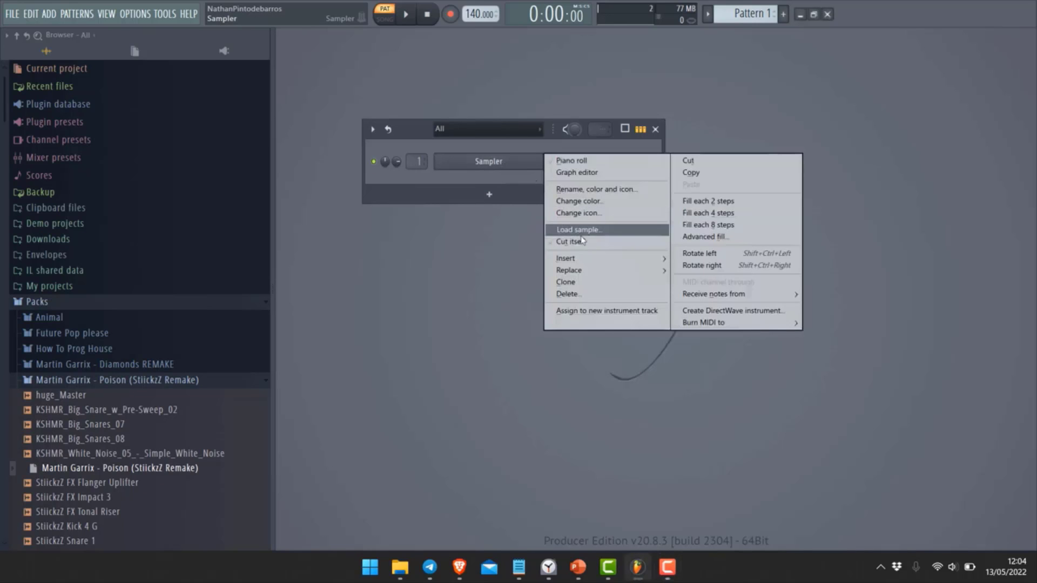
pyautogui.moveTo(586, 258)
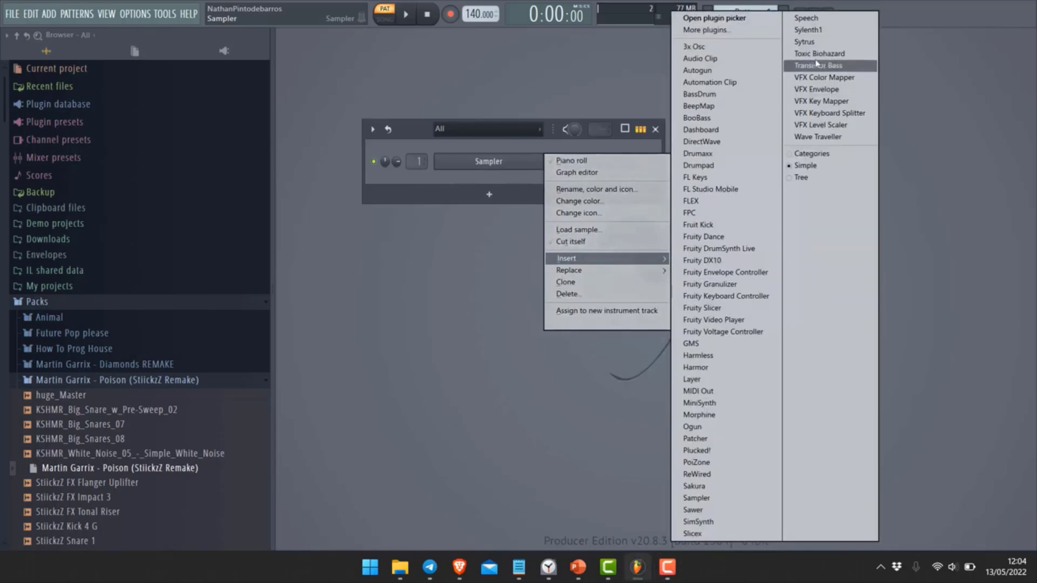
pyautogui.click(834, 34)
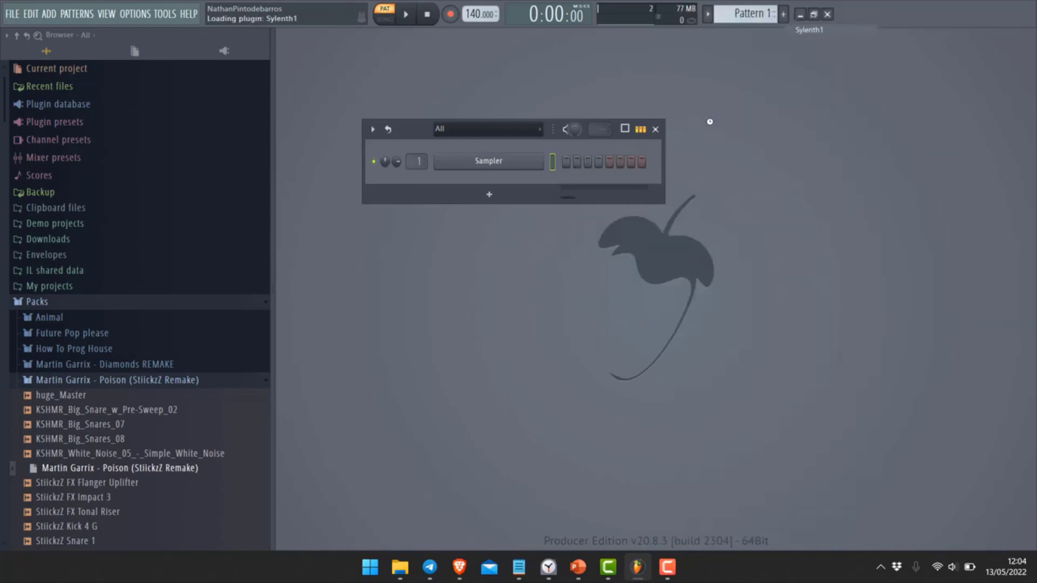
pyautogui.click(526, 93)
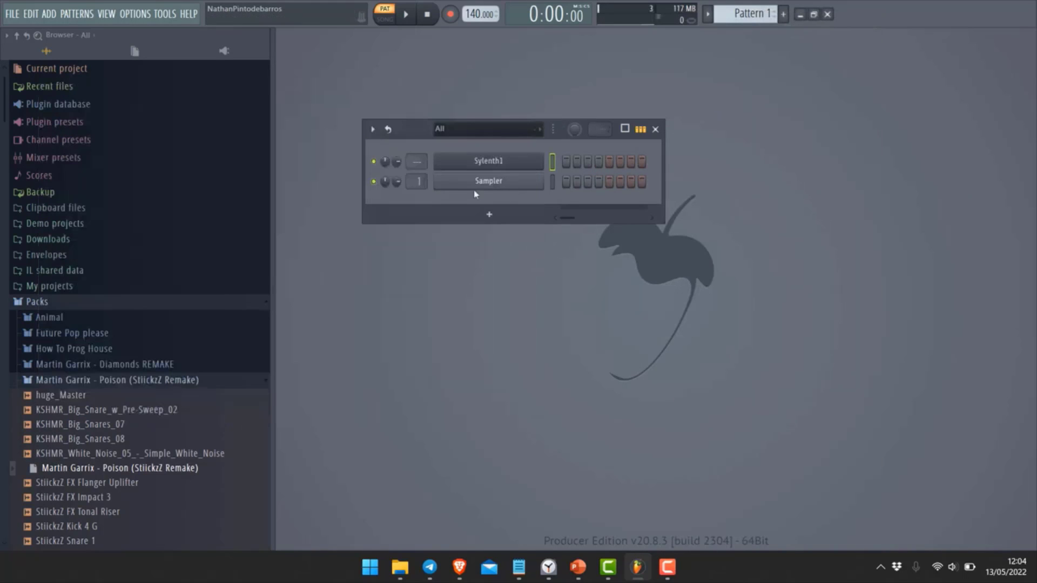
# Show the plugins available for replacing the Sylenth1 channel
pyautogui.rightClick(501, 168)
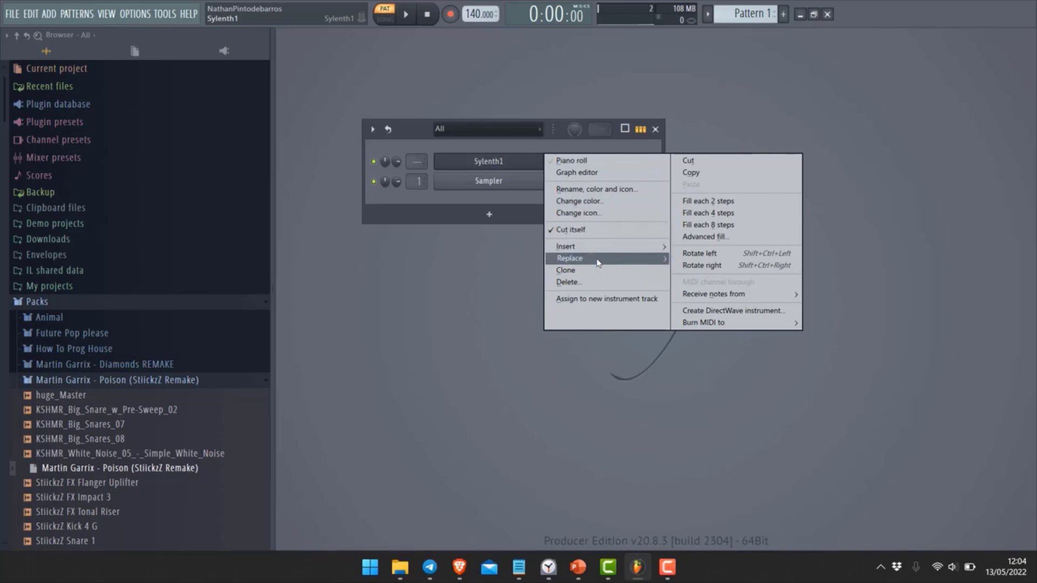
pyautogui.moveTo(600, 259)
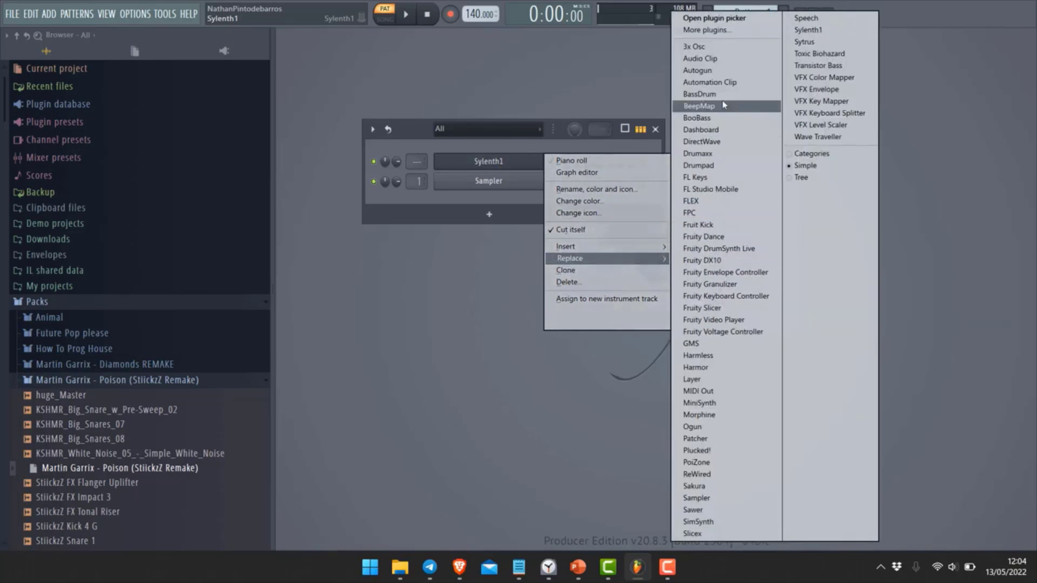